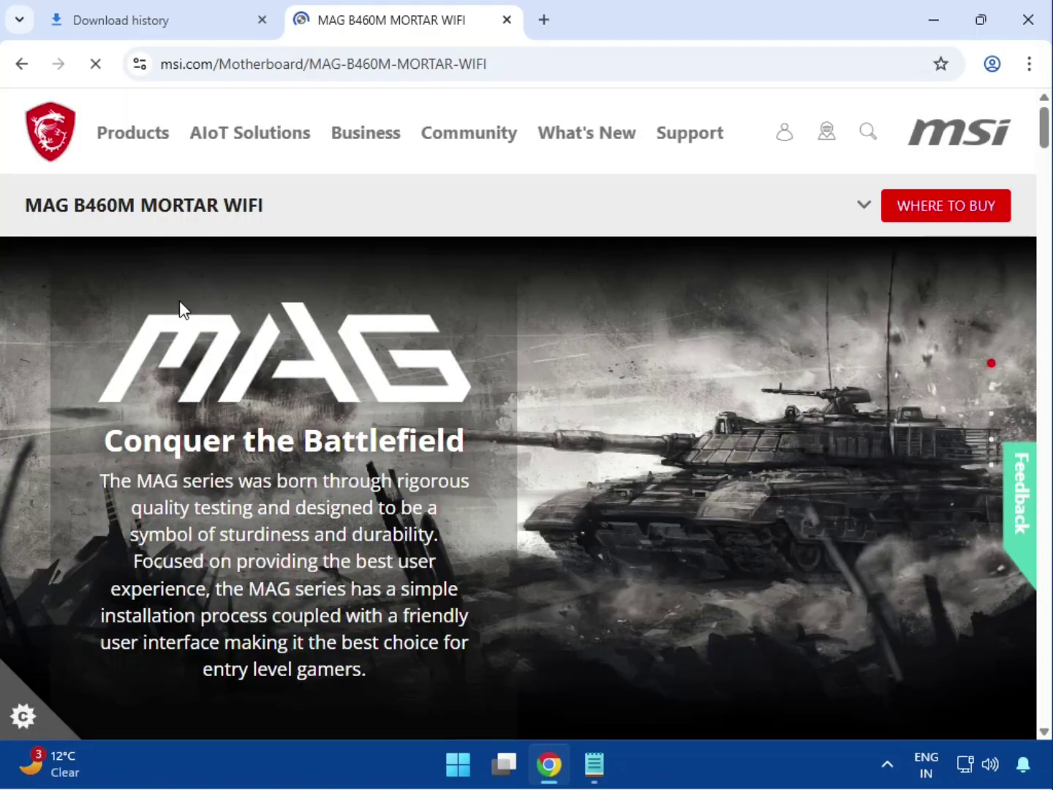
Step: Open the support page of the MAG B460M MORTAR WIFI motherboard
click(865, 205)
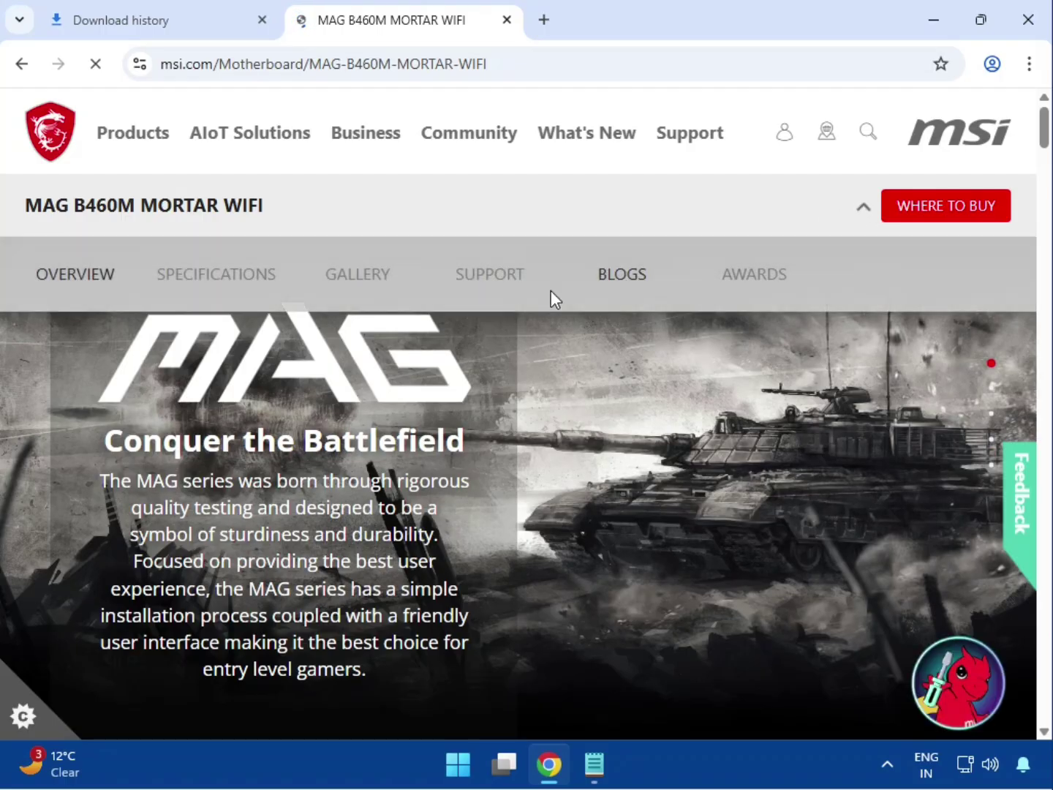
click(466, 265)
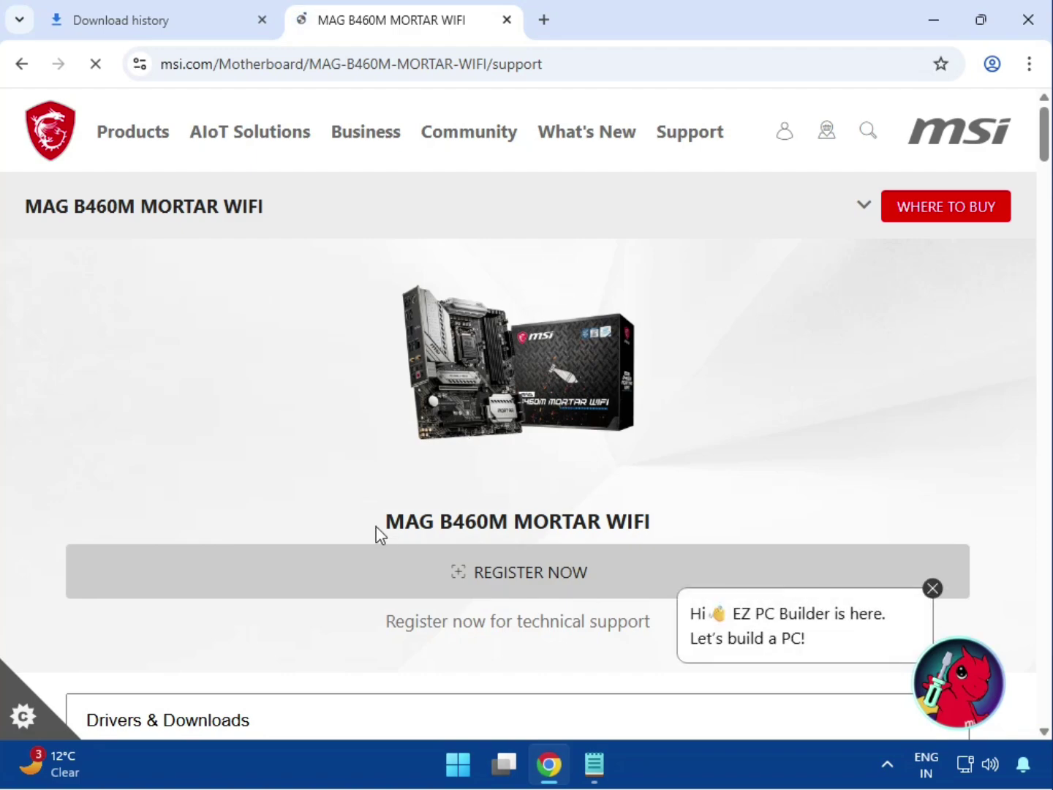
drag(377, 535, 598, 547)
click(42, 451)
Step: Choose the Driver category under Drivers & Downloads and set the operating system to Win11 64
scroll(41, 450, down, 4)
click(137, 419)
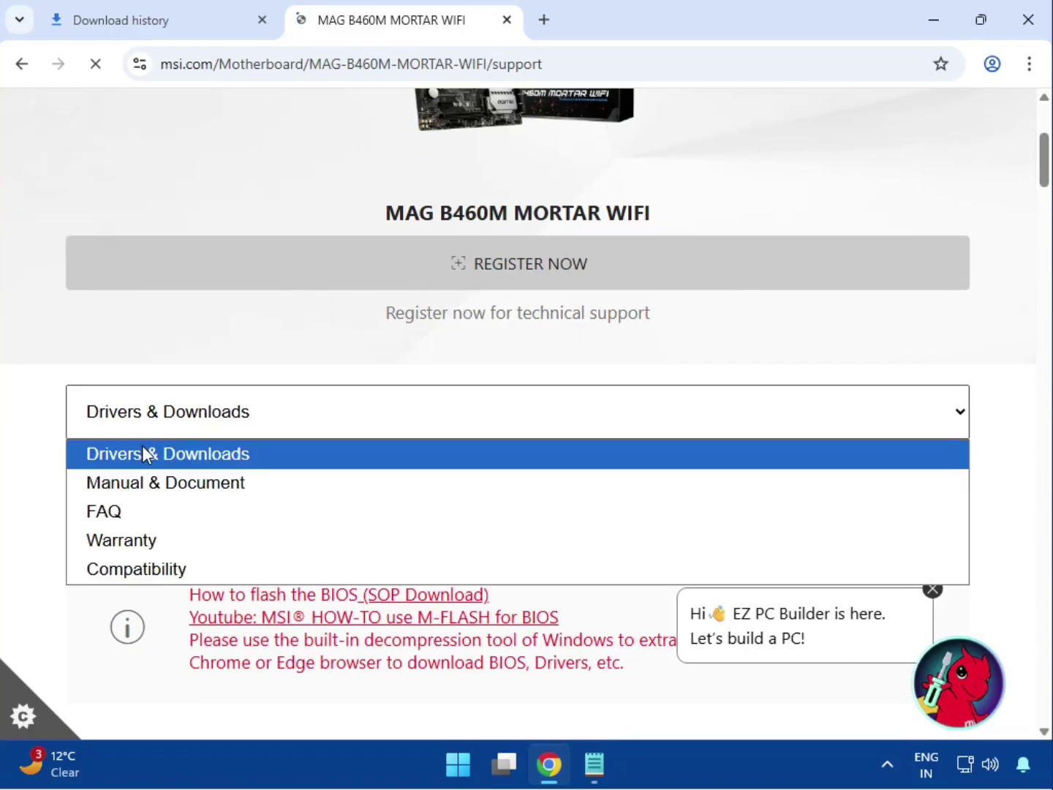
click(143, 452)
click(147, 488)
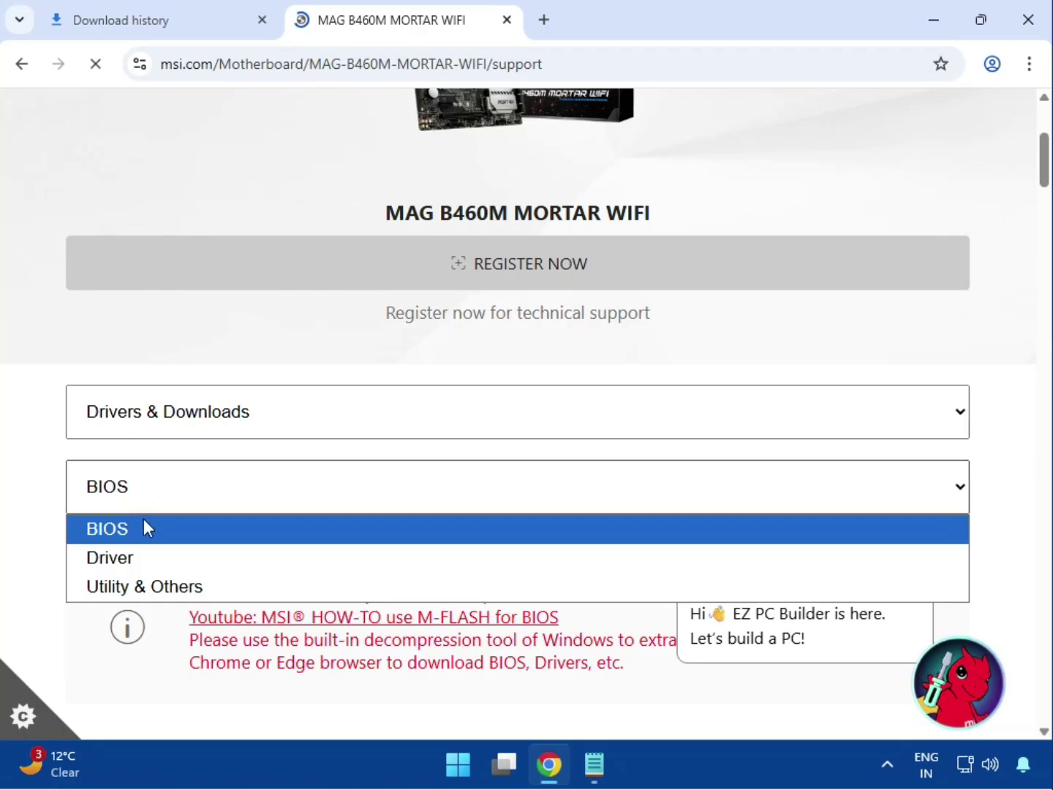
click(143, 557)
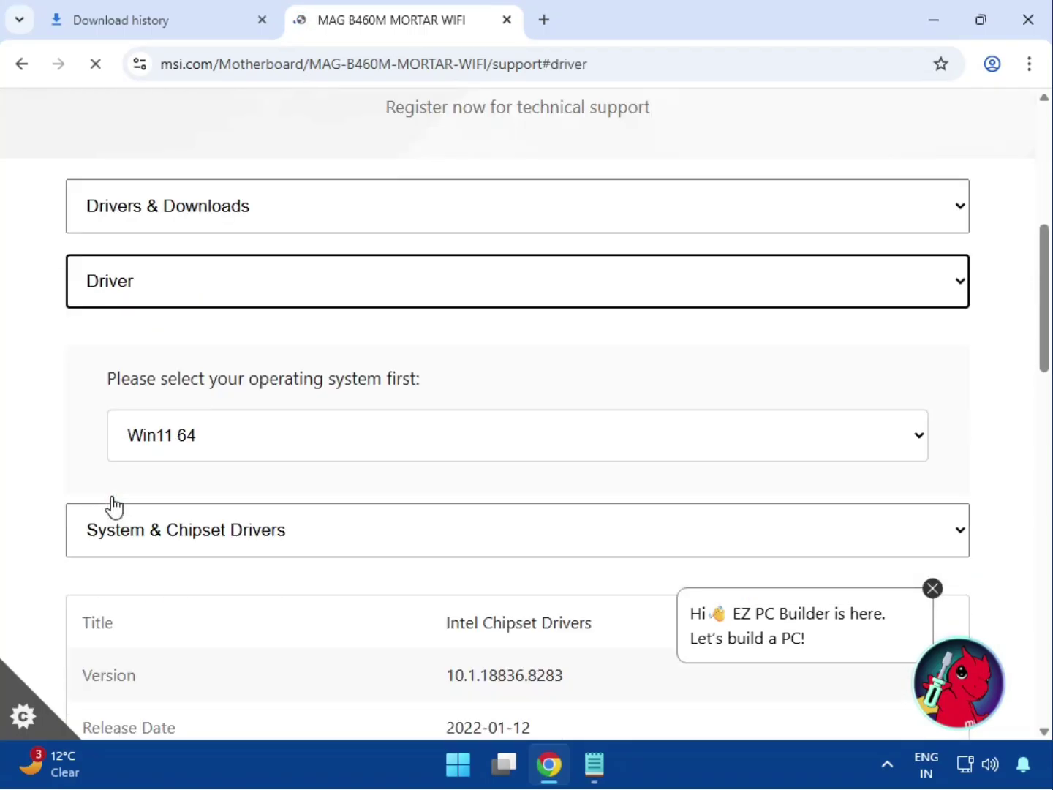
click(179, 442)
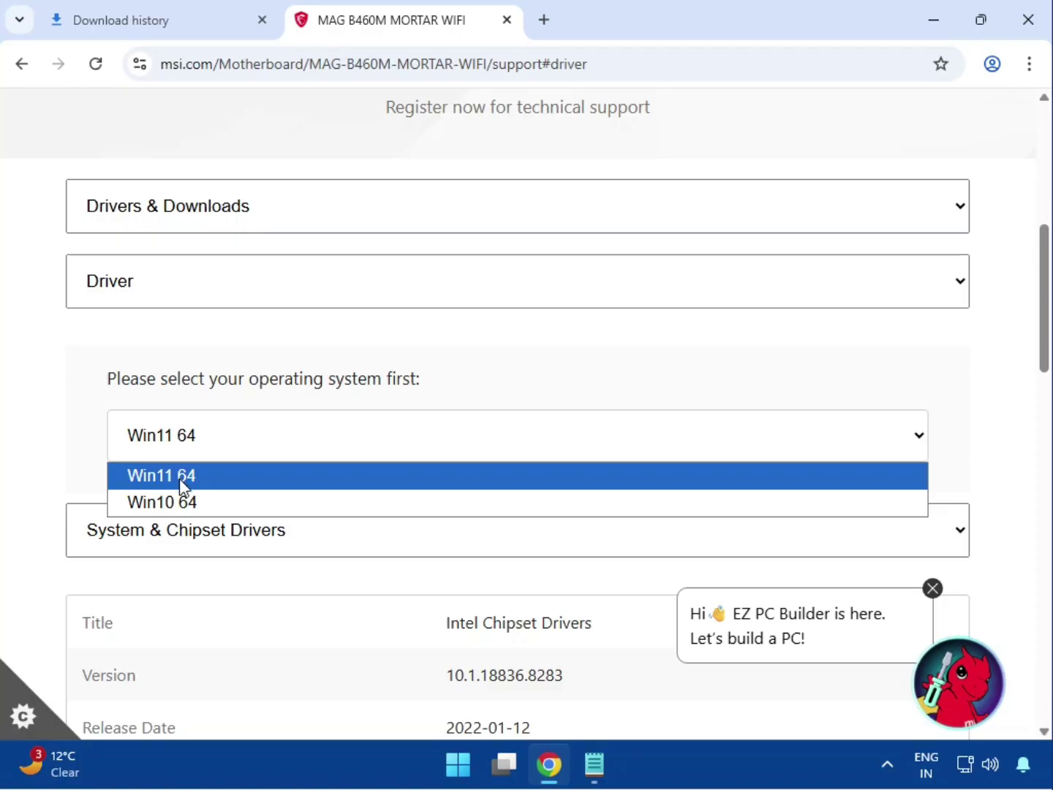
click(181, 476)
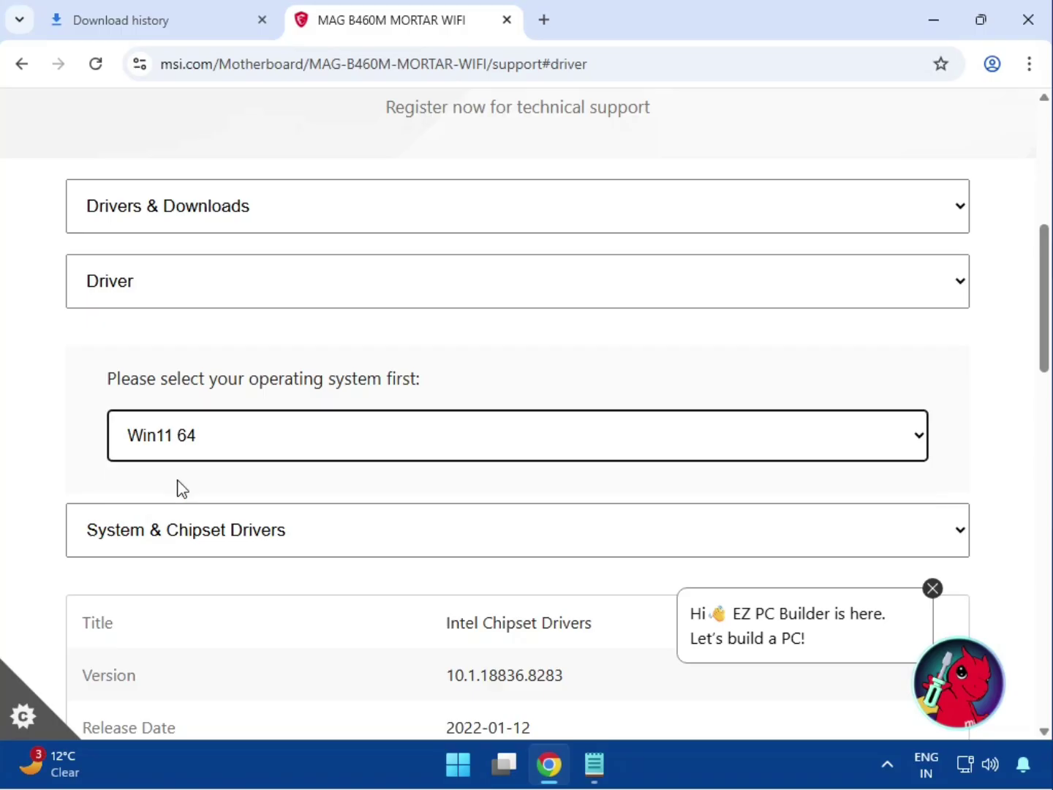
Step: Download the Intel Chipset Drivers from the System & Chipset Drivers category
scroll(179, 487, down, 1)
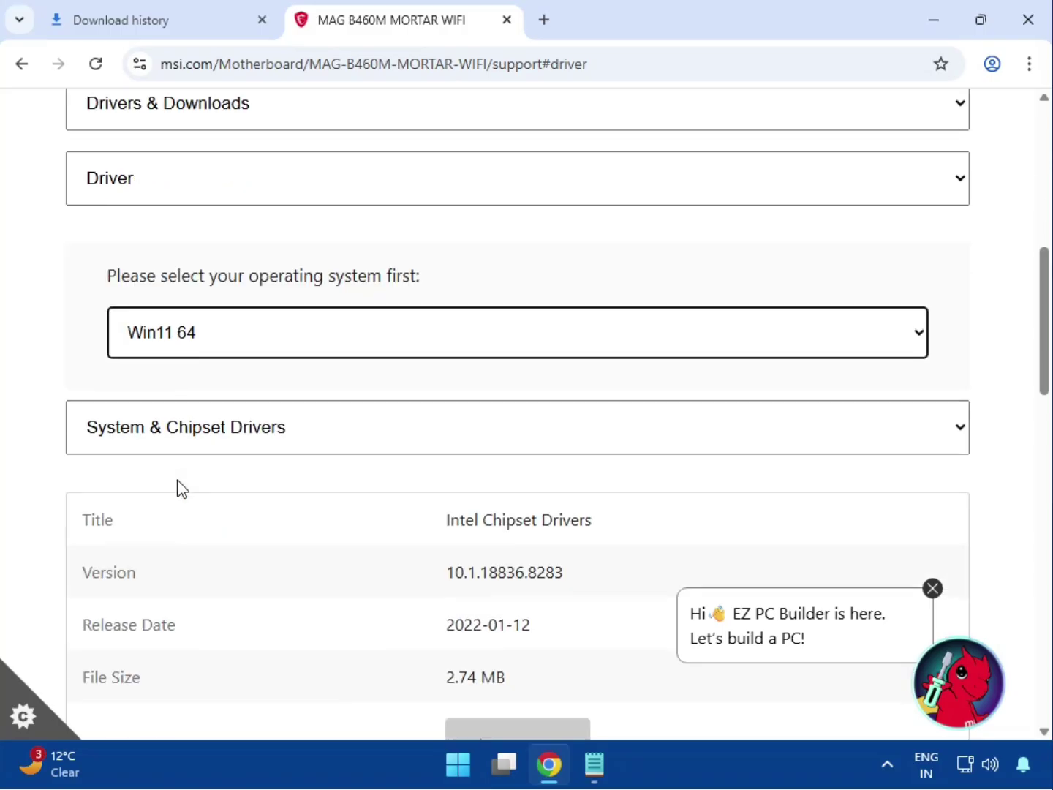
click(199, 437)
click(199, 470)
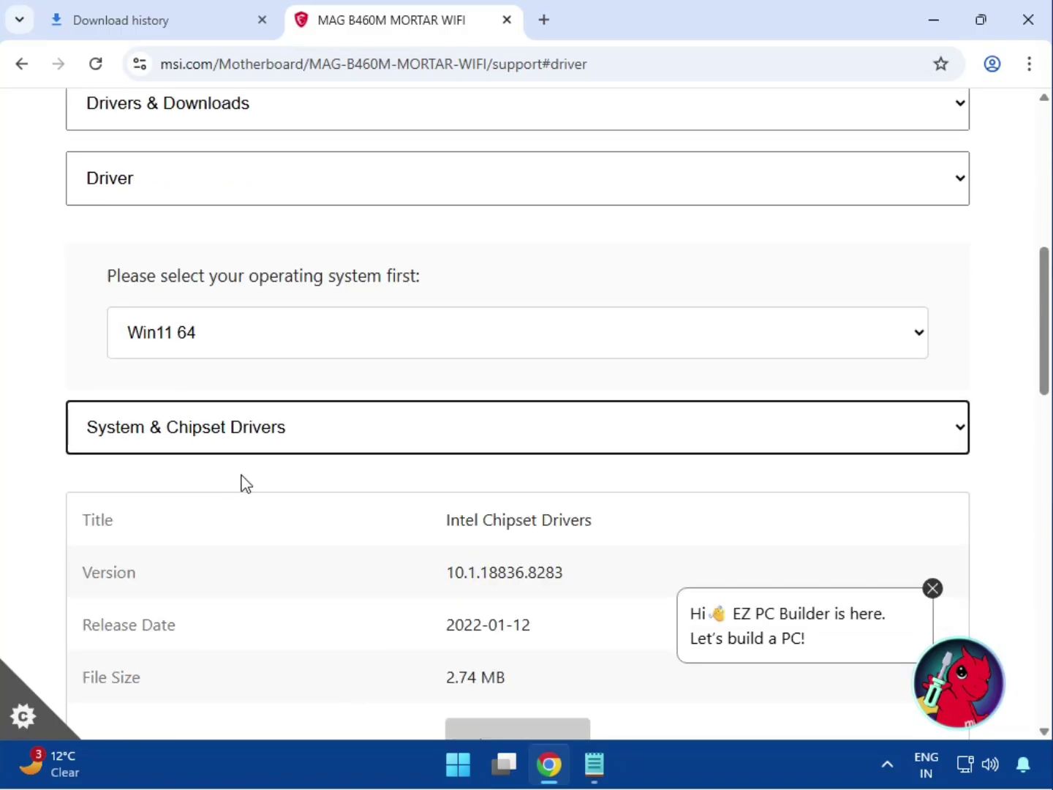
scroll(413, 519, down, 1)
drag(492, 416, 646, 421)
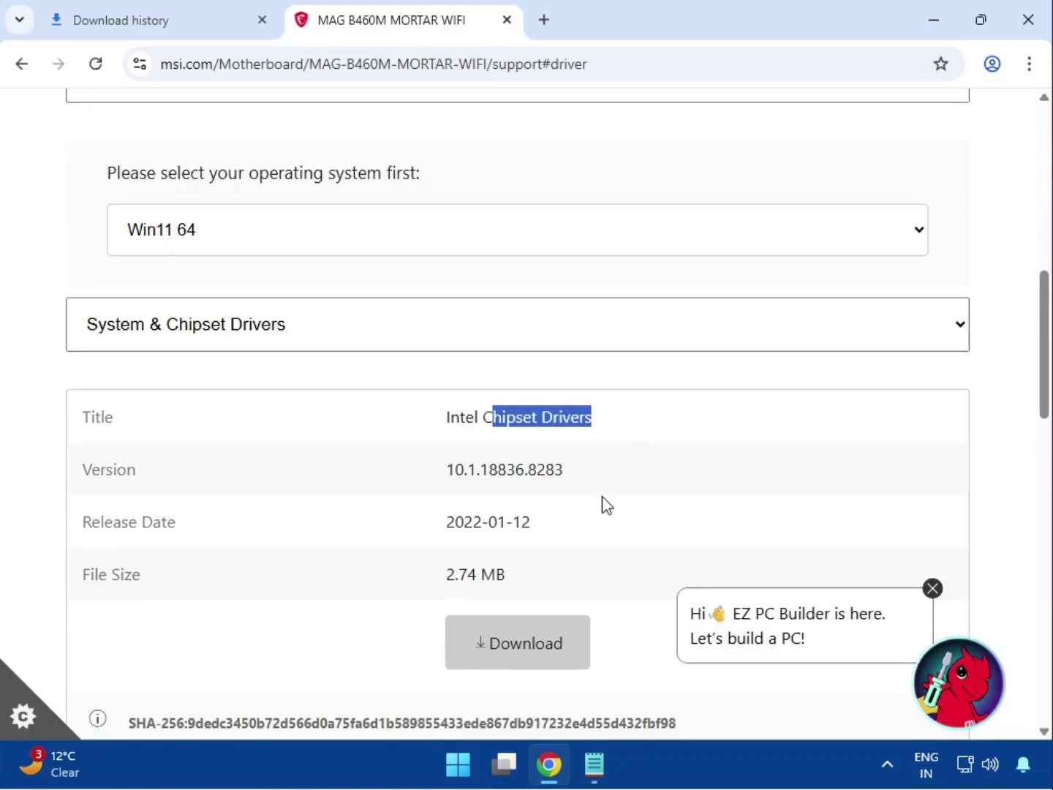
click(514, 623)
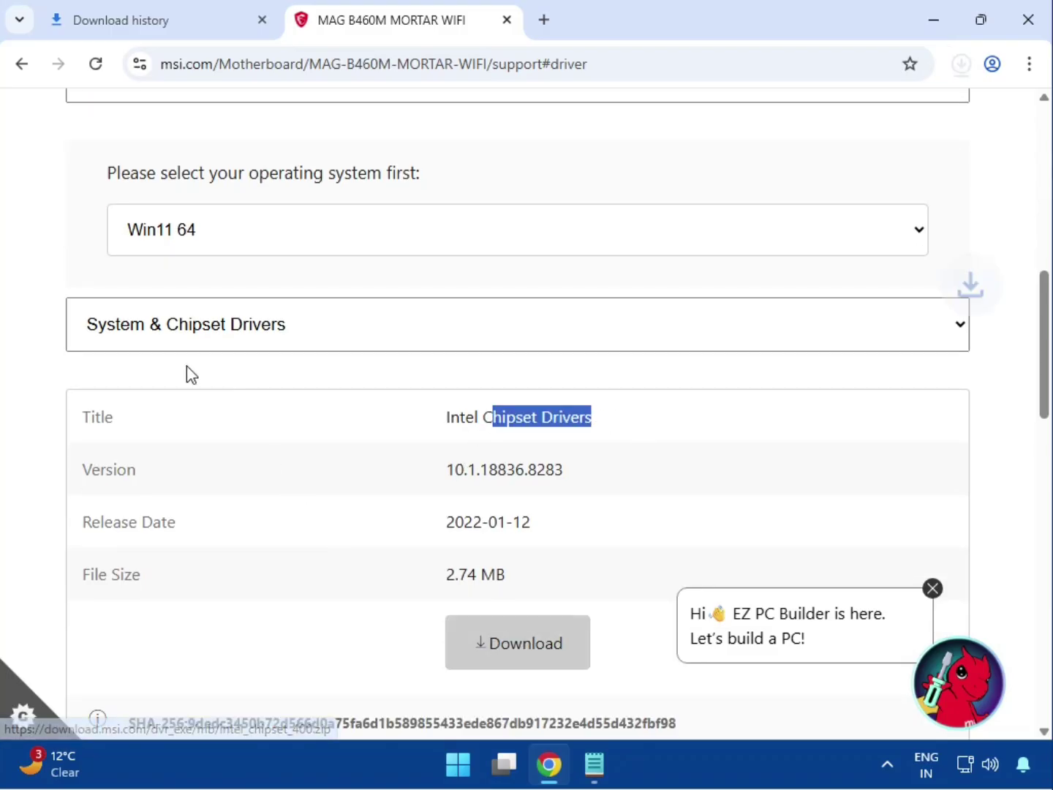
Step: Switch to the On-Board VGA Drivers category and download the Intel VGA Driver
click(181, 339)
click(187, 394)
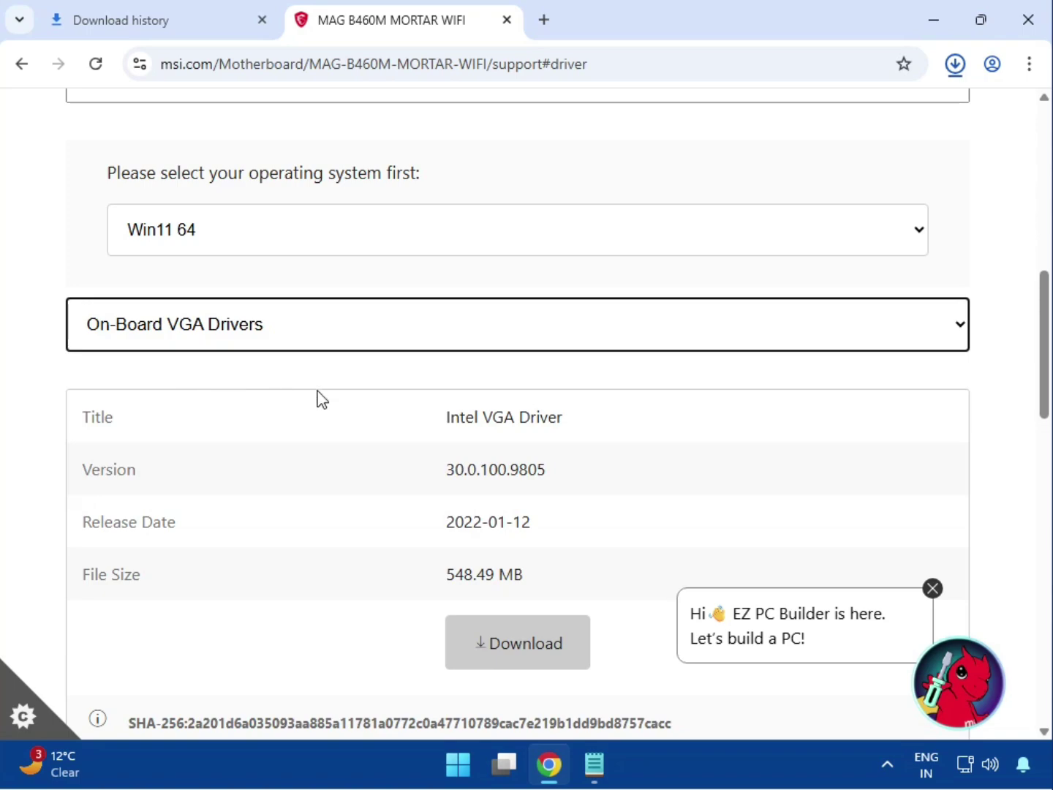
drag(476, 418, 608, 441)
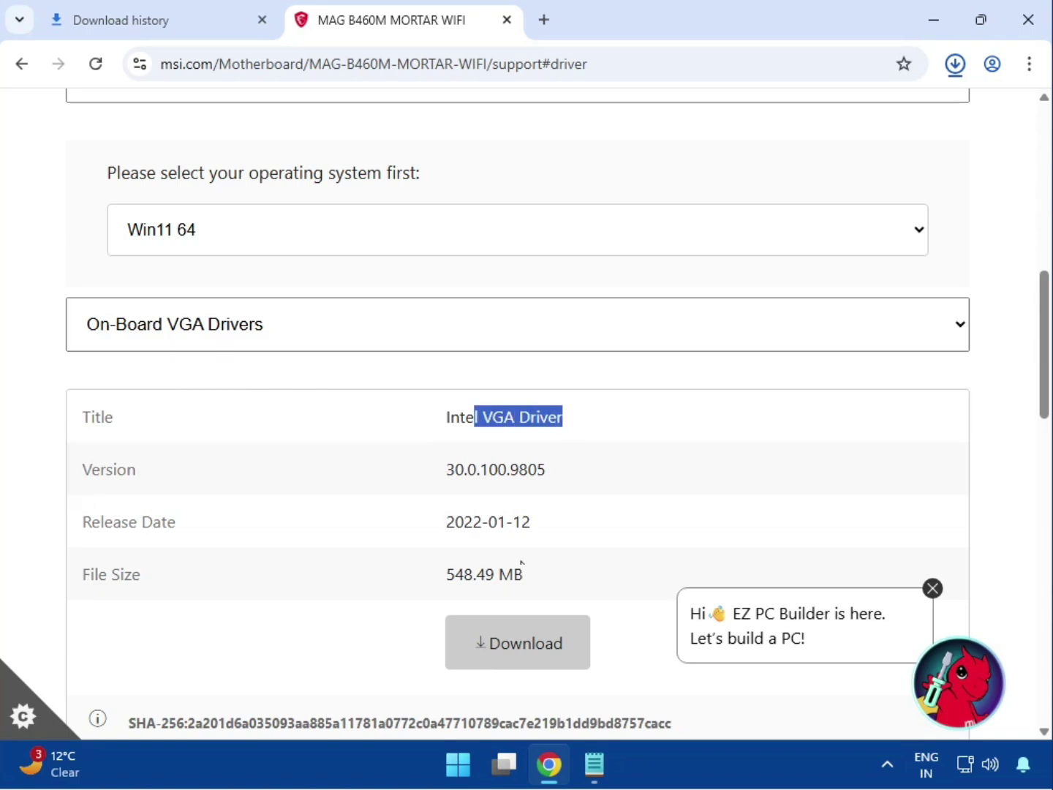
click(503, 661)
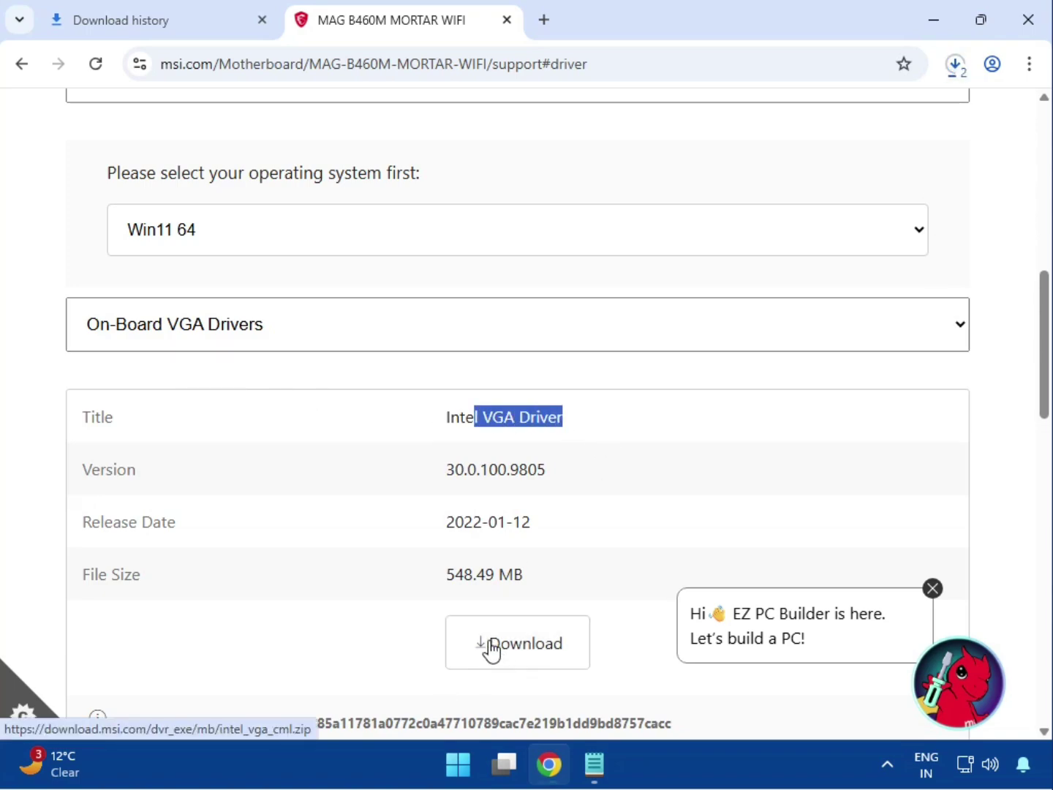
Step: Switch to the On-Board Audio Drivers category and download the Realtek HD Universal Driver
click(183, 337)
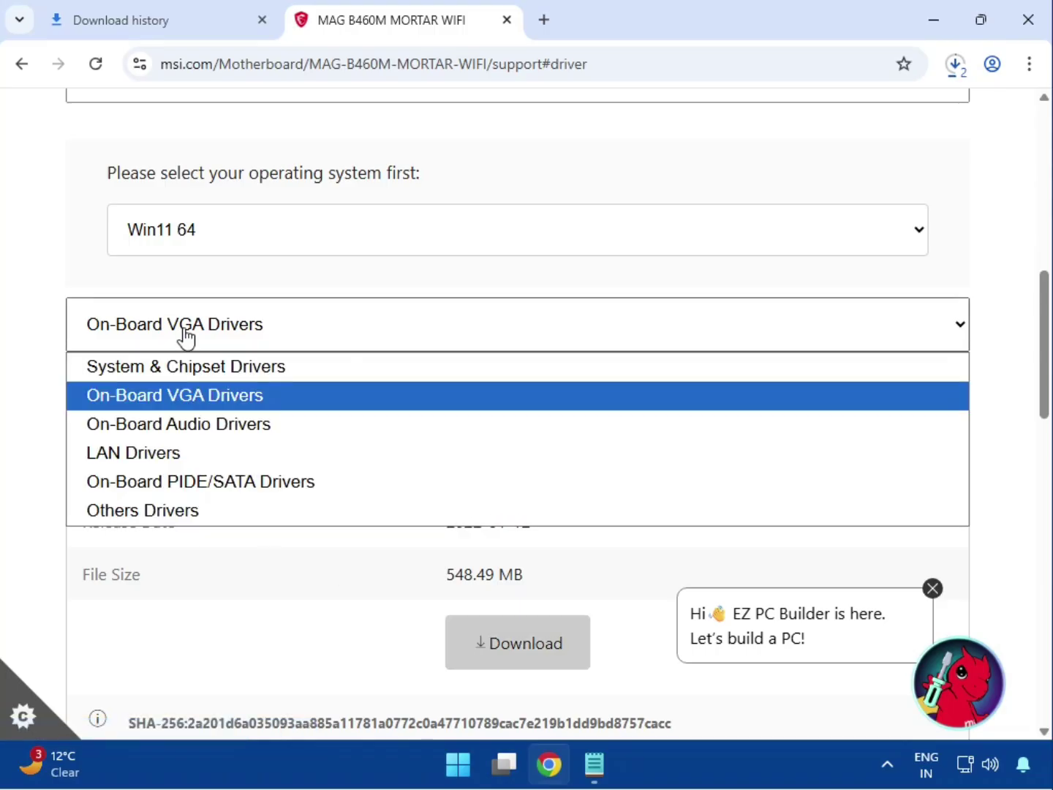
click(192, 423)
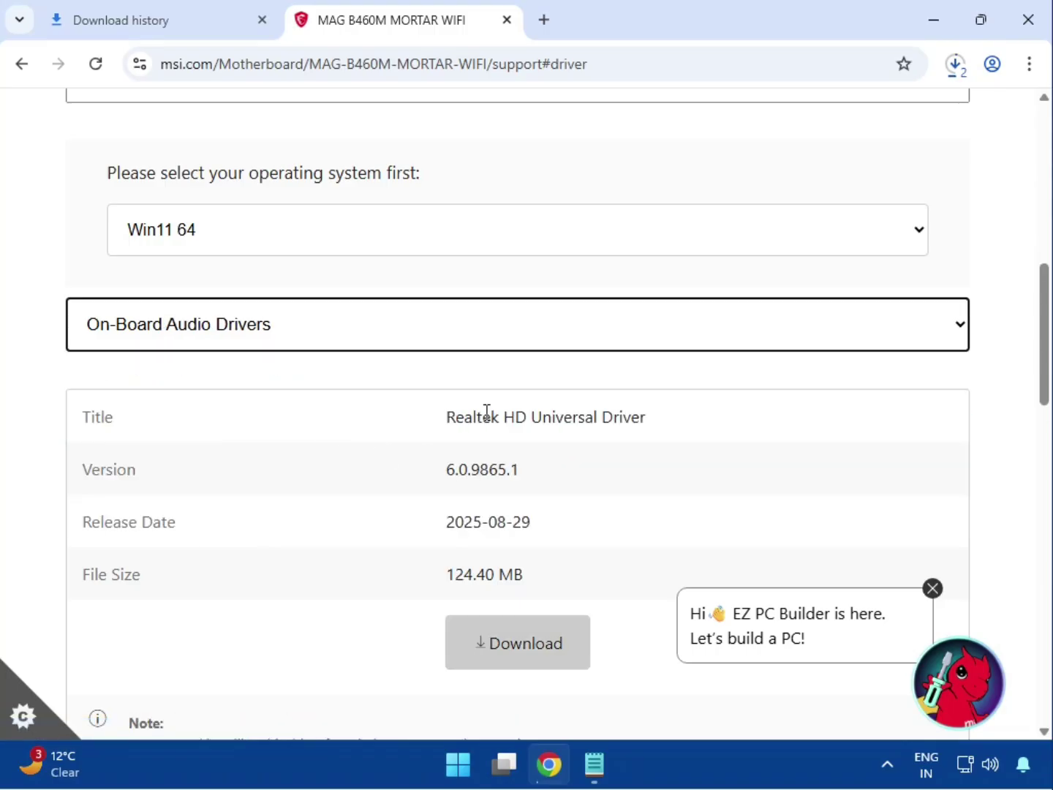
drag(487, 413, 672, 423)
click(520, 662)
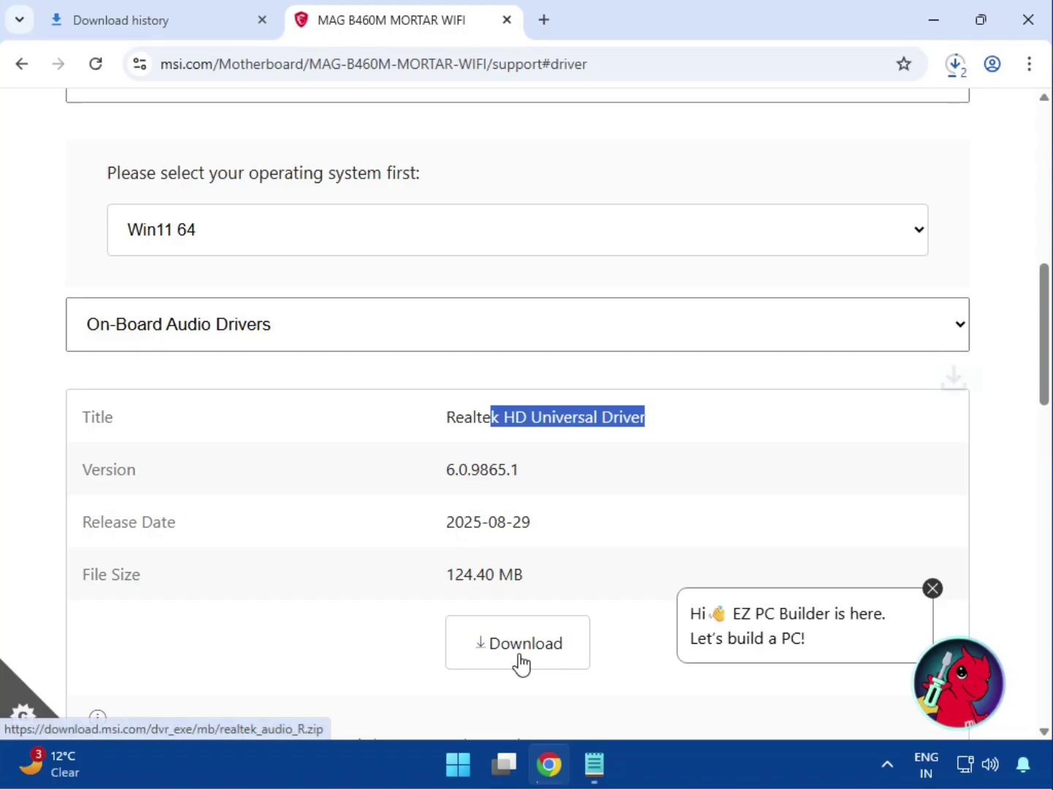
Step: Switch to the LAN Drivers category and download the Realtek PCI-E Ethernet Drivers
click(194, 329)
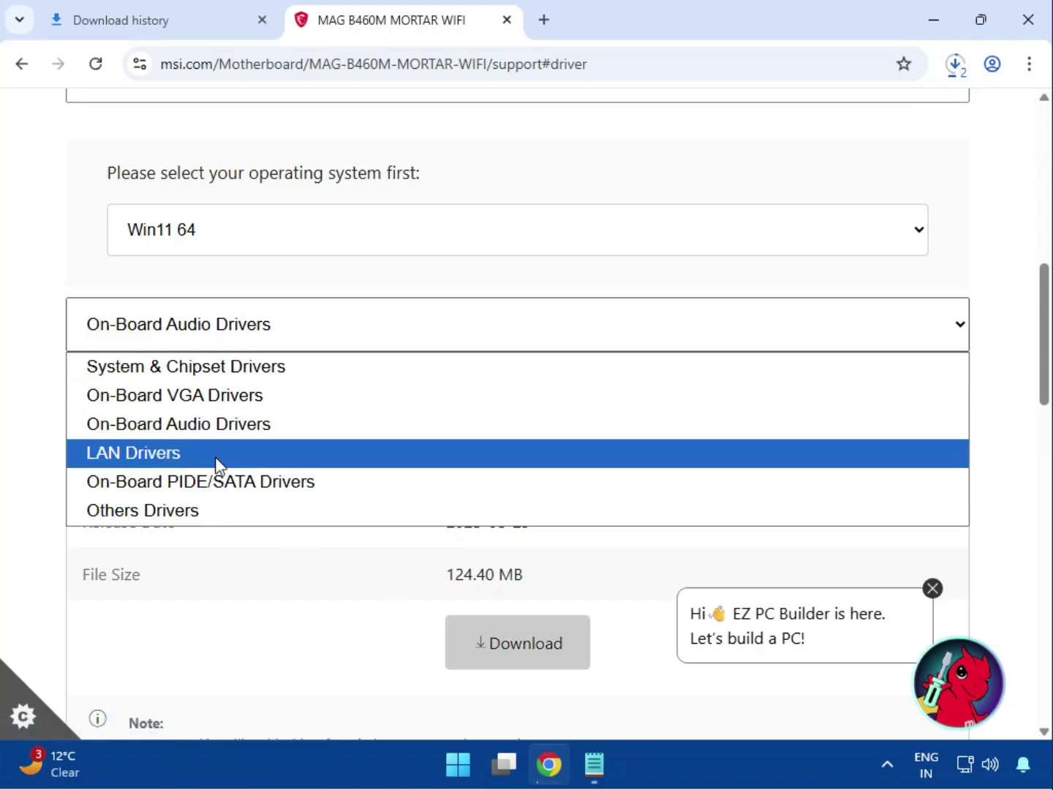
click(217, 455)
drag(493, 415, 718, 439)
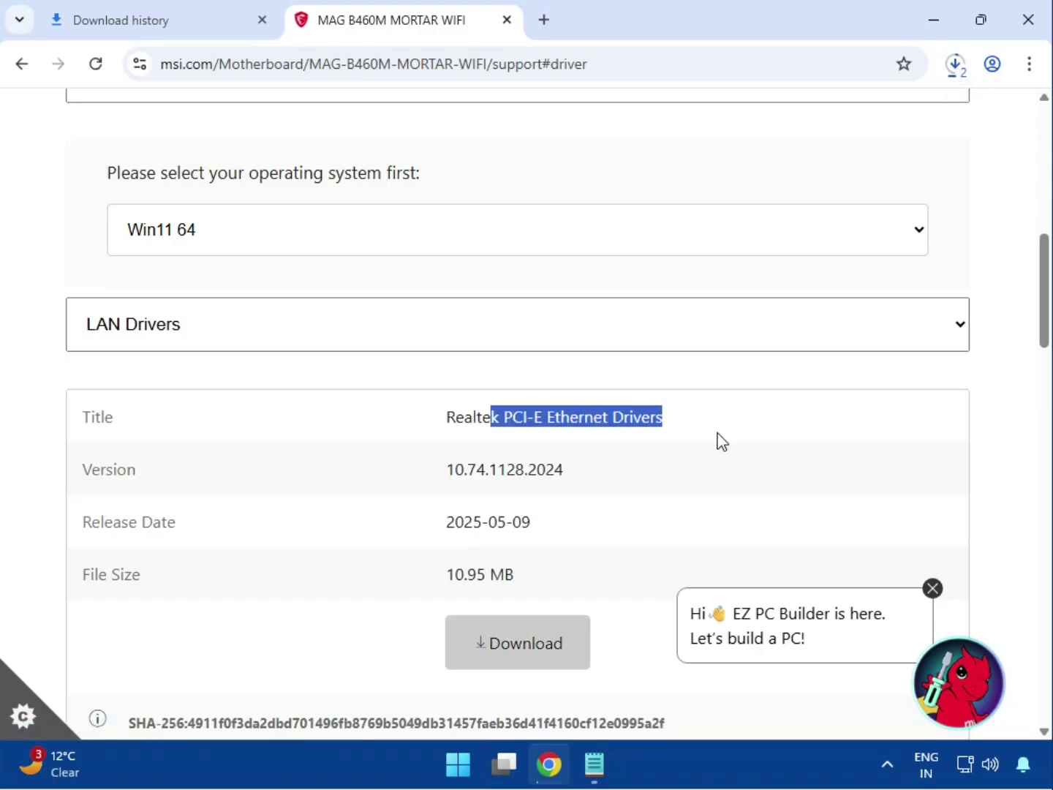
click(525, 653)
Step: Download the Intel WIFI Driver from the LAN Drivers category
scroll(464, 604, down, 4)
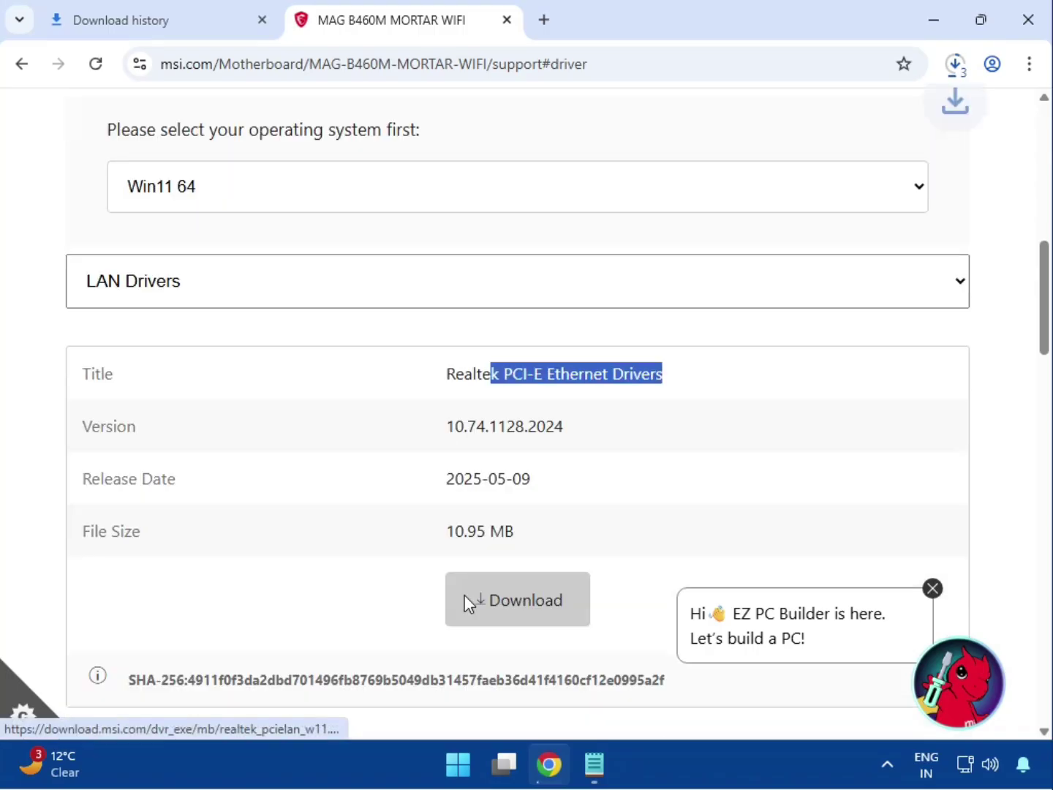
drag(466, 499, 564, 507)
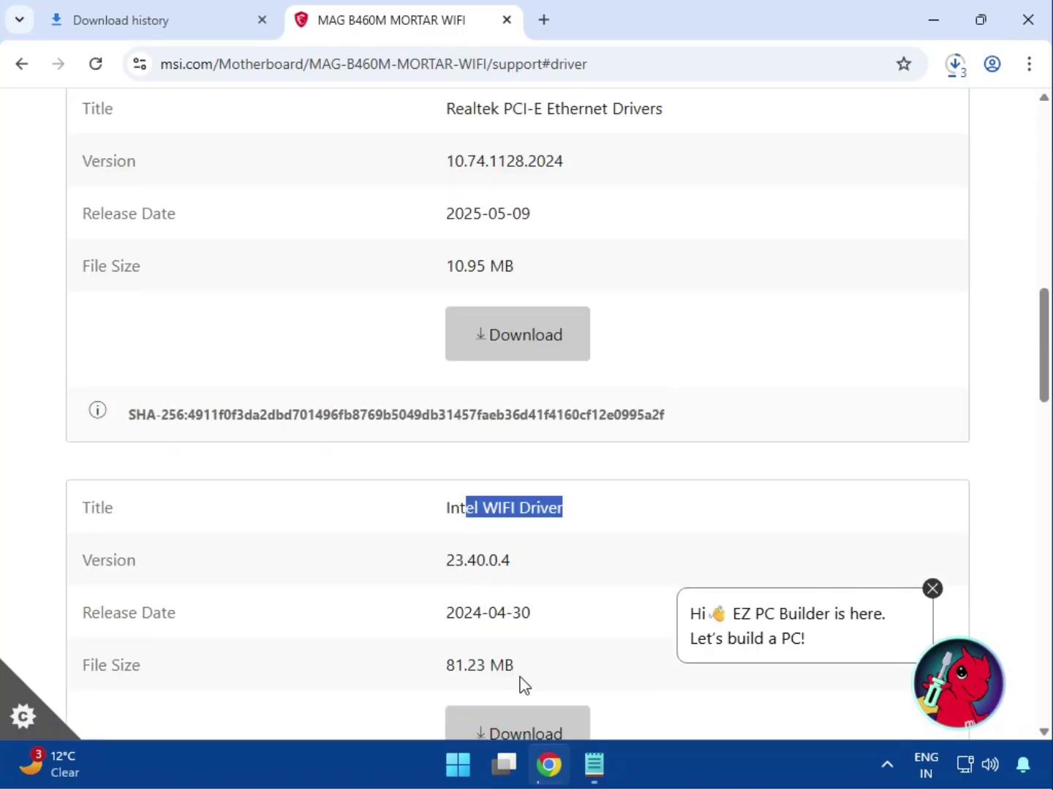
click(518, 721)
Step: Download the BlueTooth Driver from the LAN Drivers category
scroll(504, 693, down, 4)
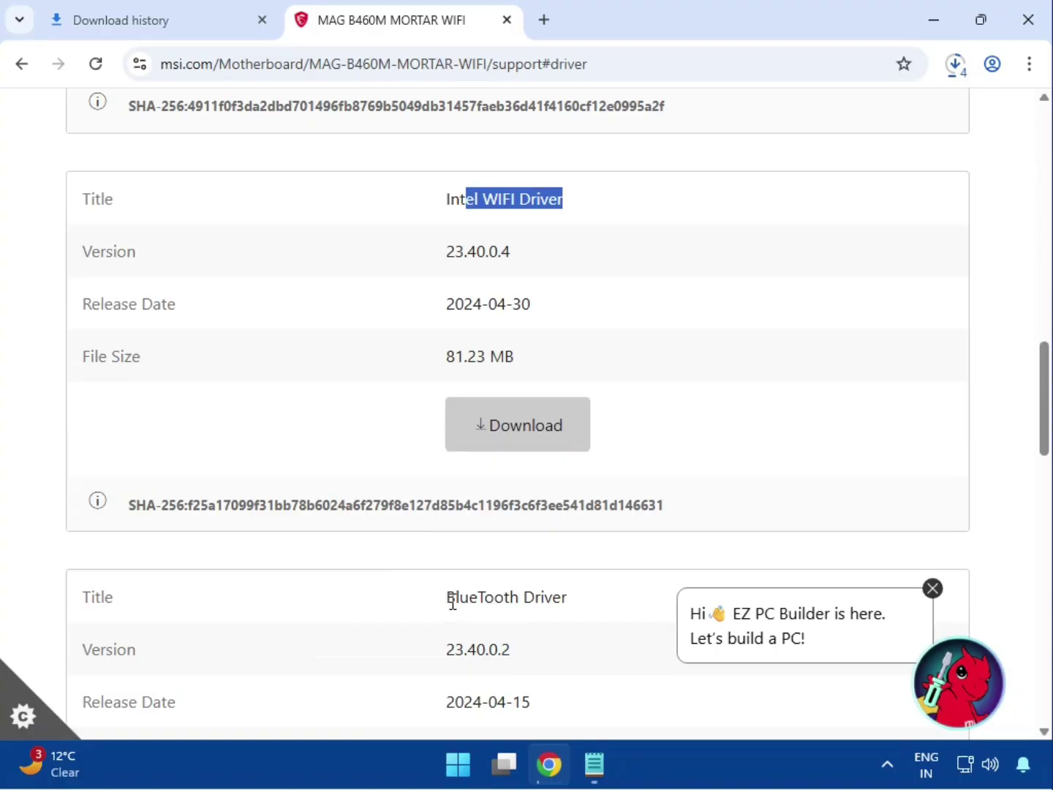
drag(446, 600, 600, 633)
scroll(570, 635, down, 4)
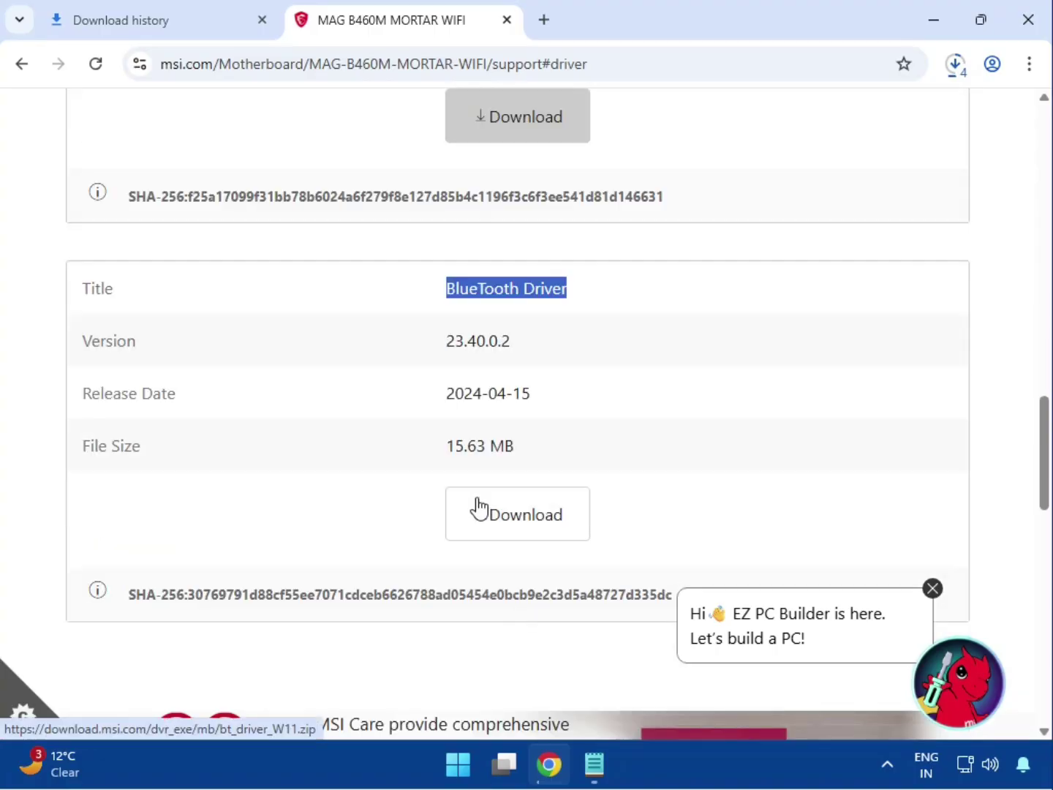
click(479, 507)
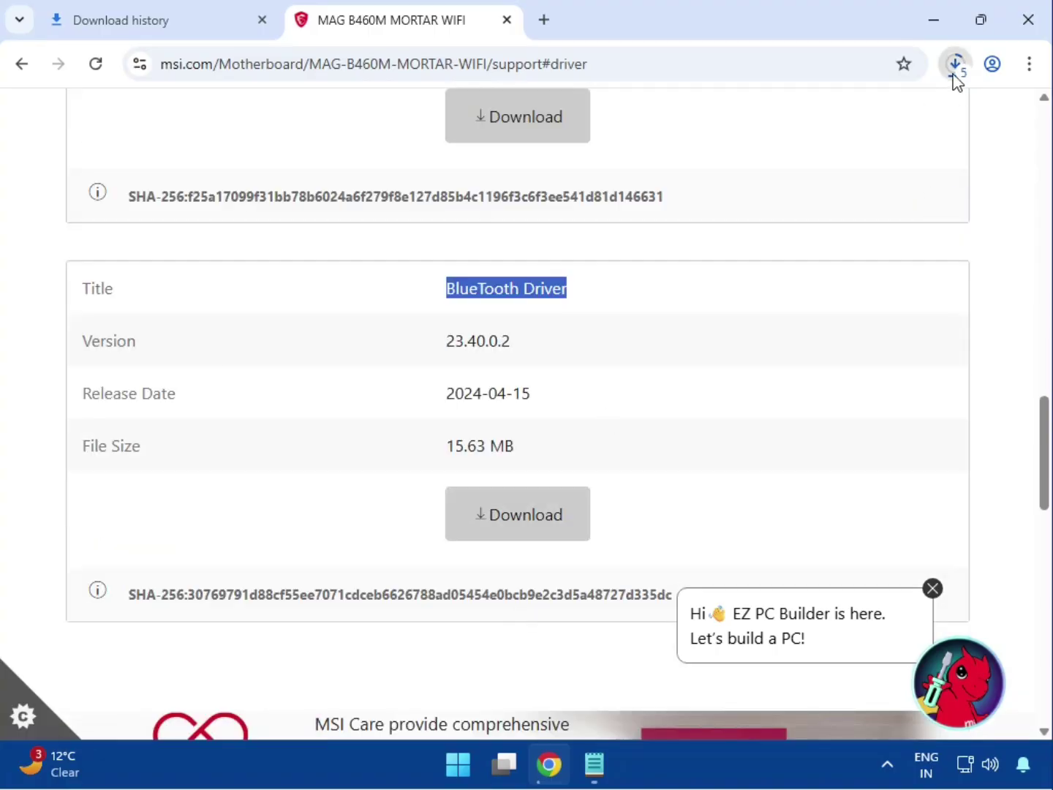
Step: Check the progress of the driver downloads in the recent downloads list and on the Download history page
click(956, 74)
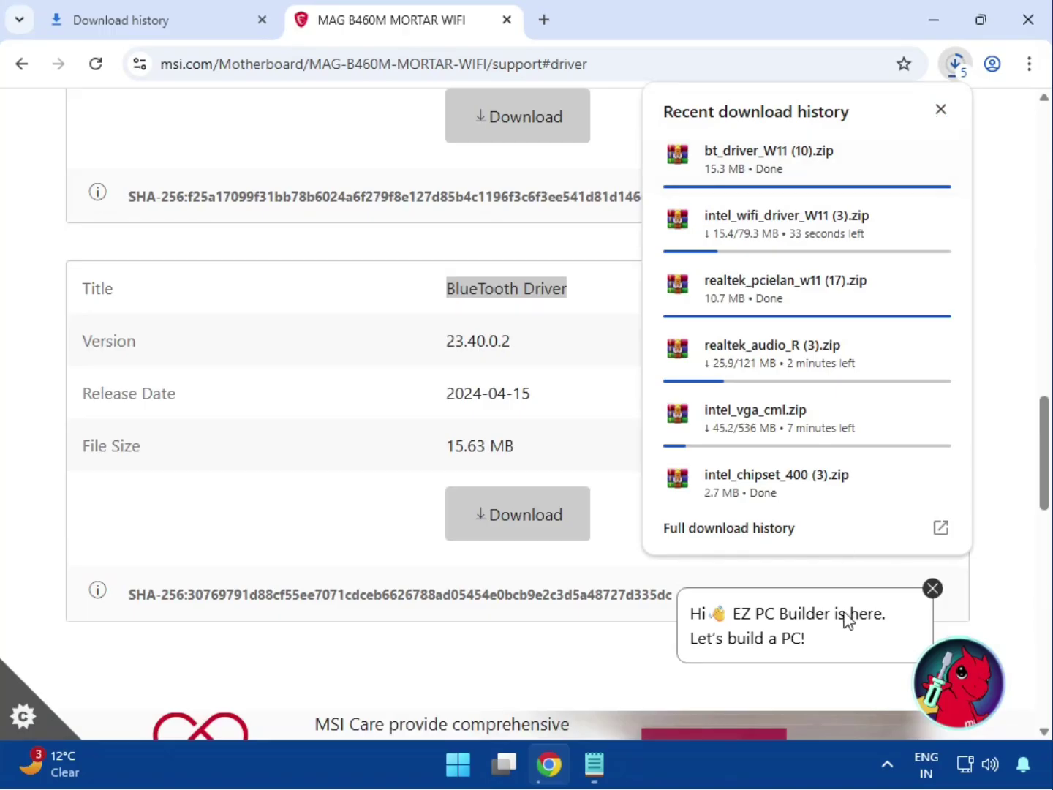
click(146, 22)
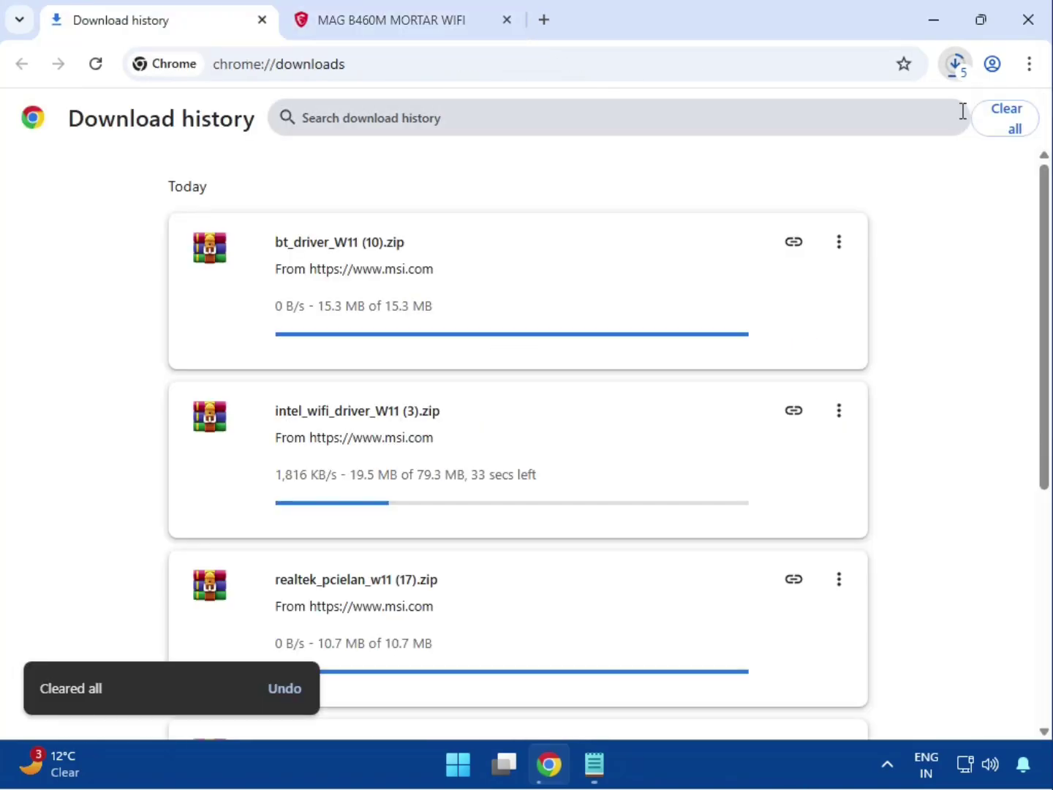
click(839, 247)
click(794, 299)
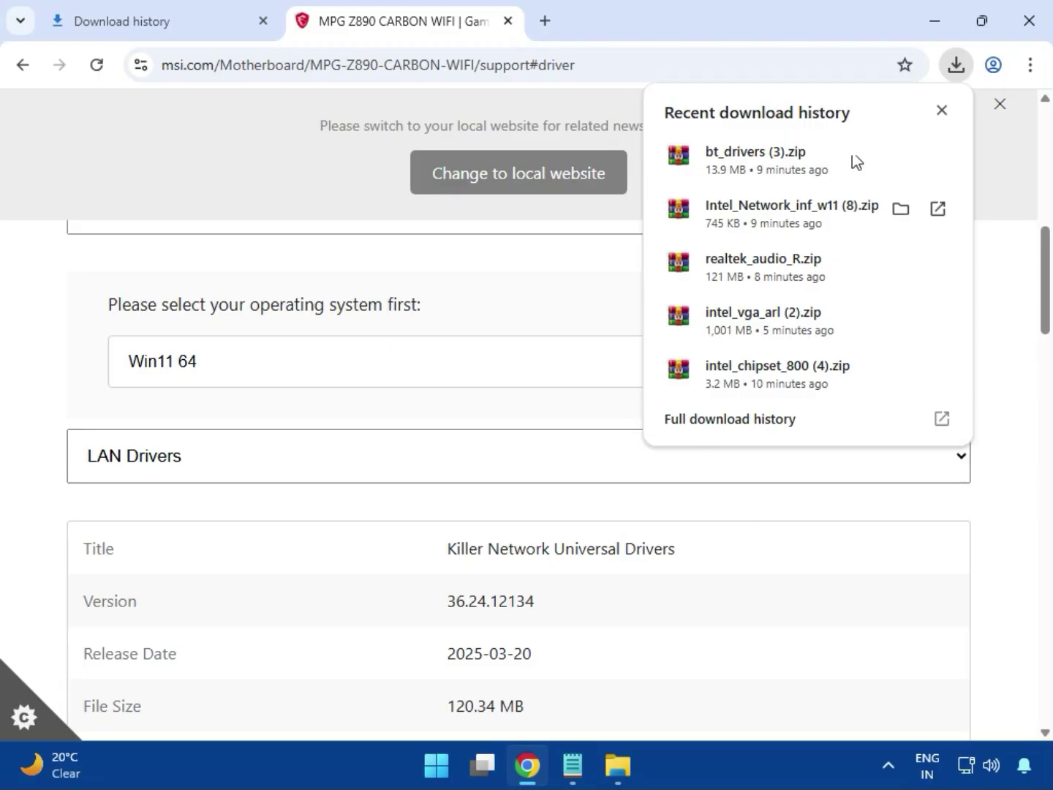
Step: Open the full download history and show bt_drivers (3).zip in its folder in File Explorer
click(702, 429)
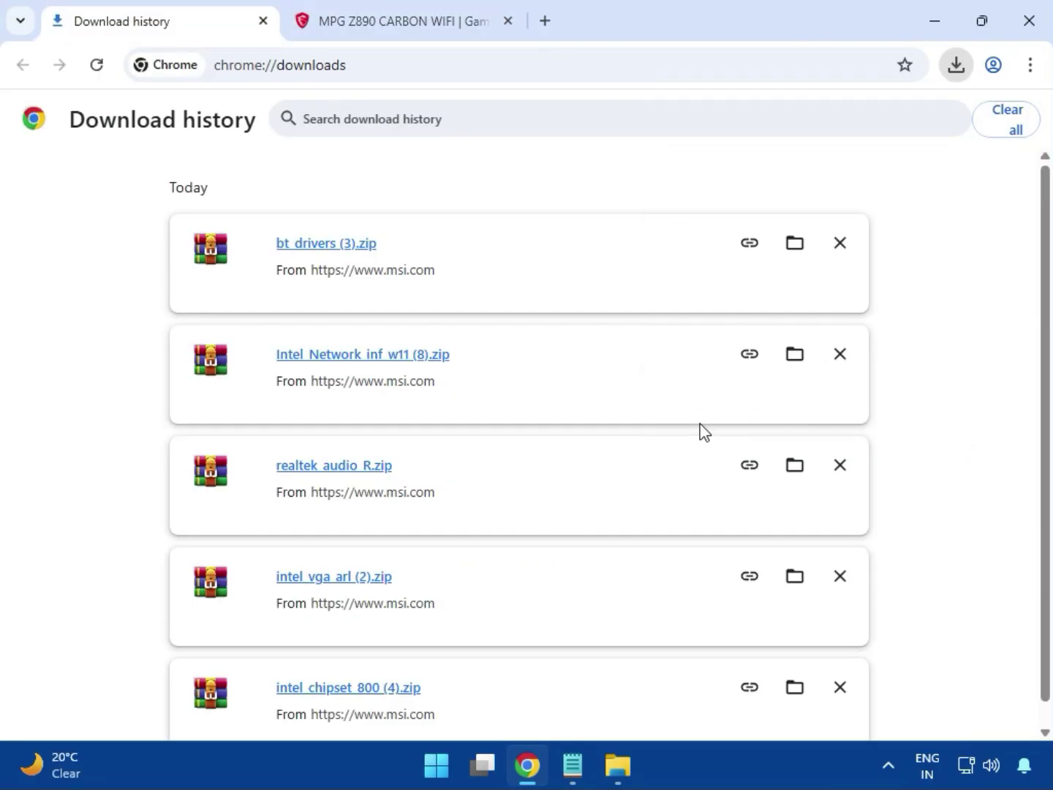
click(792, 245)
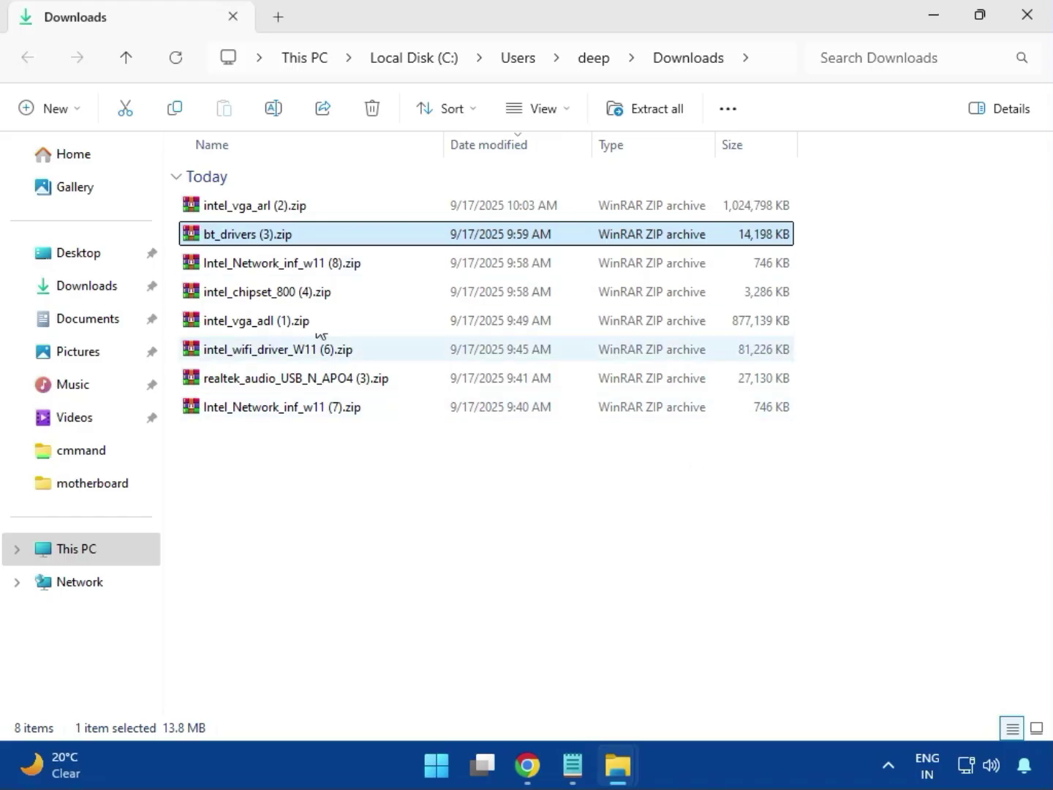
Step: Open the intel_vga_arl (2).zip archive and go into its Intel VGA Driver_32.0.101.6629 folder, dismissing the WinRAR license reminder
click(293, 212)
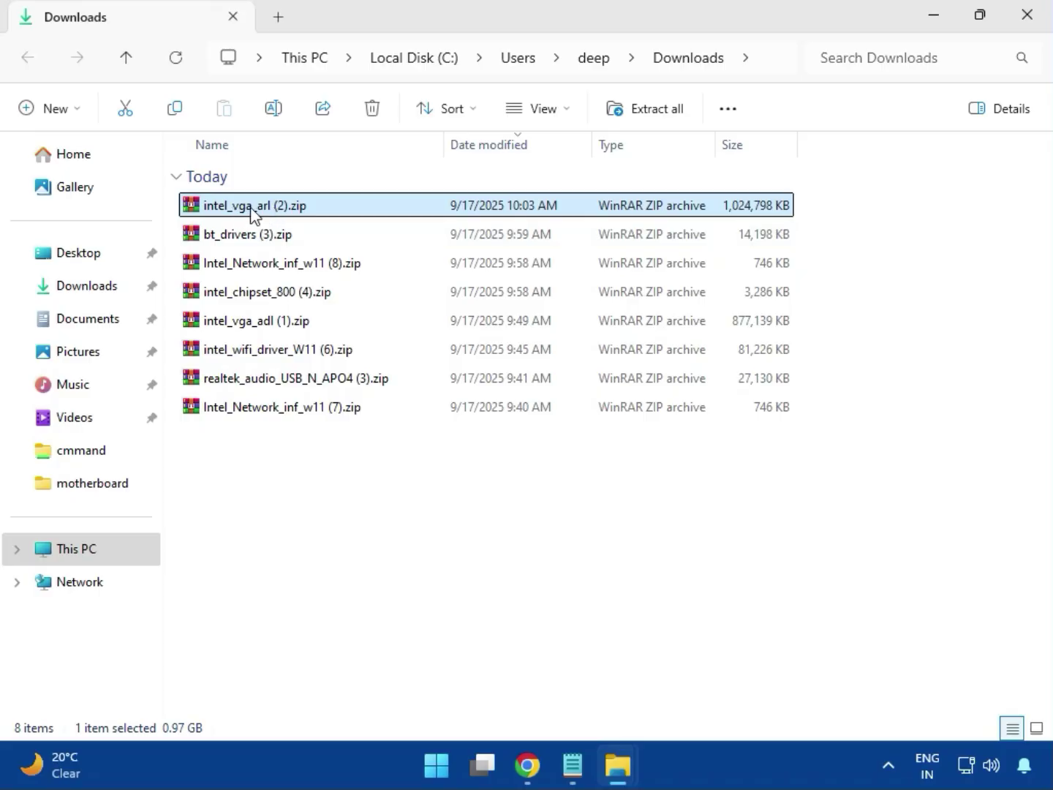
double_click(288, 212)
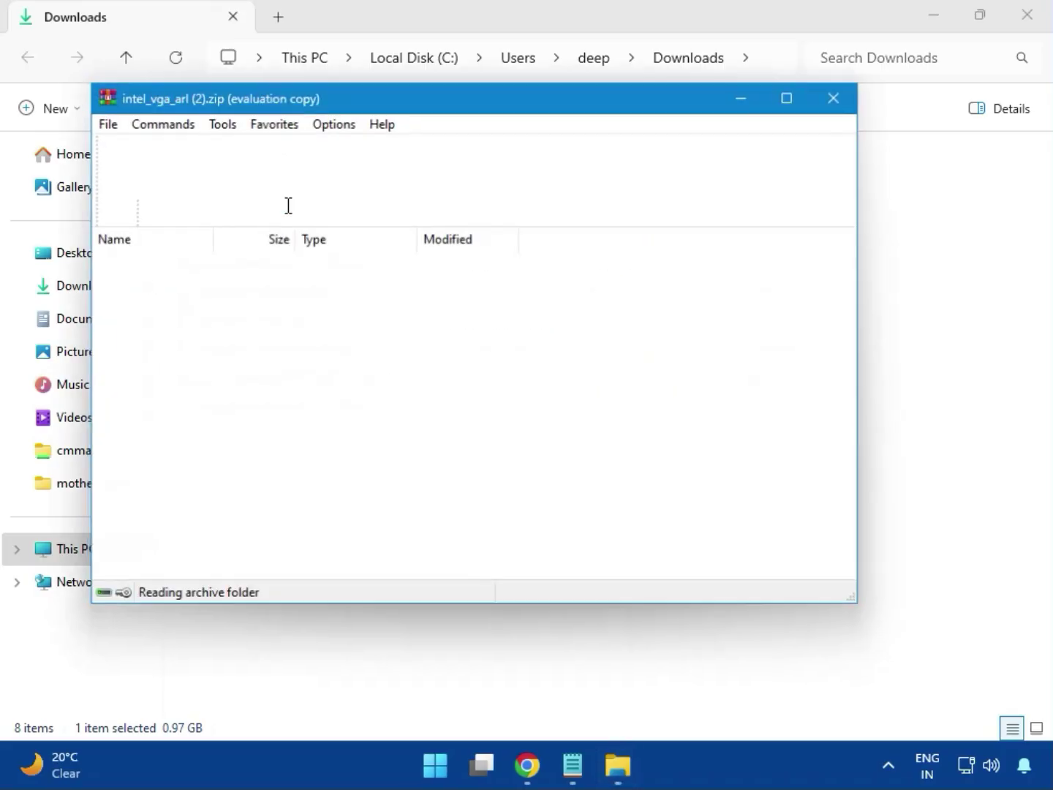
click(188, 286)
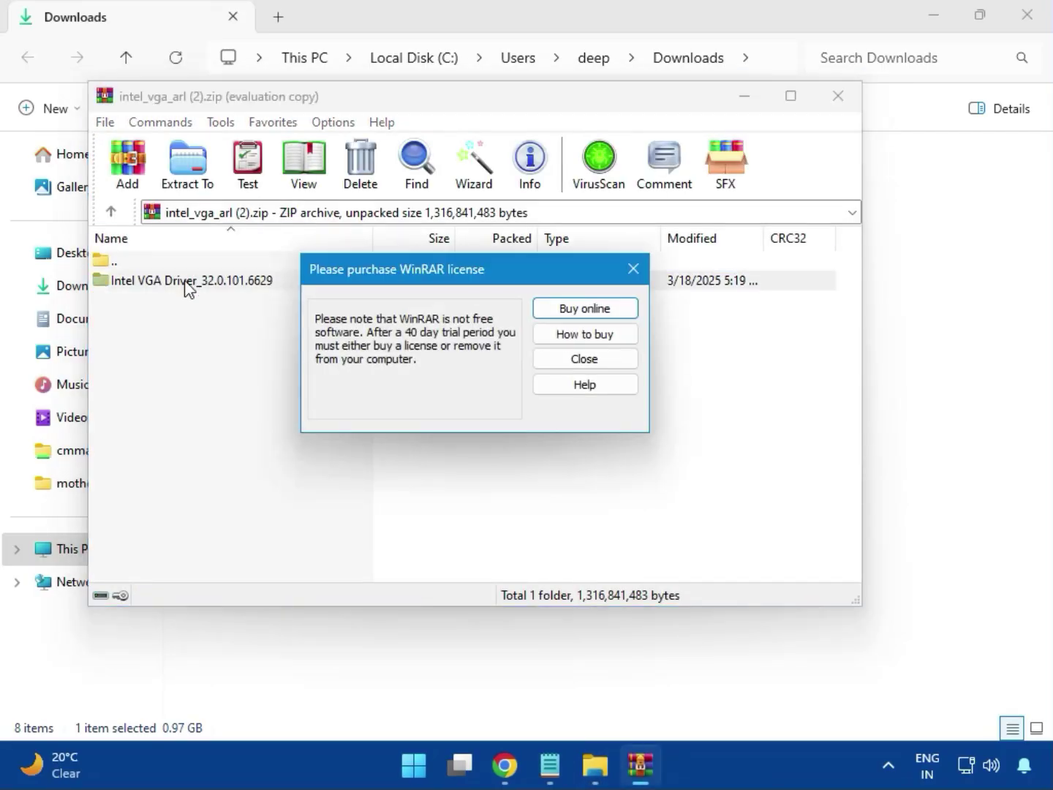
click(629, 272)
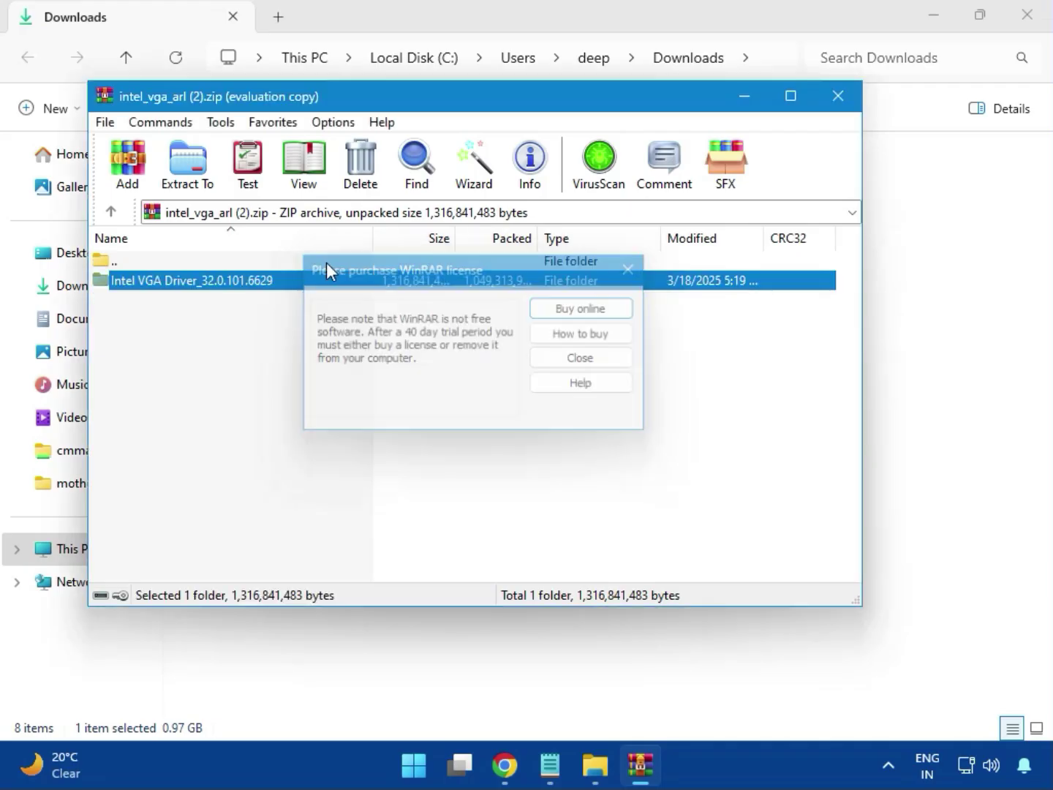
double_click(218, 285)
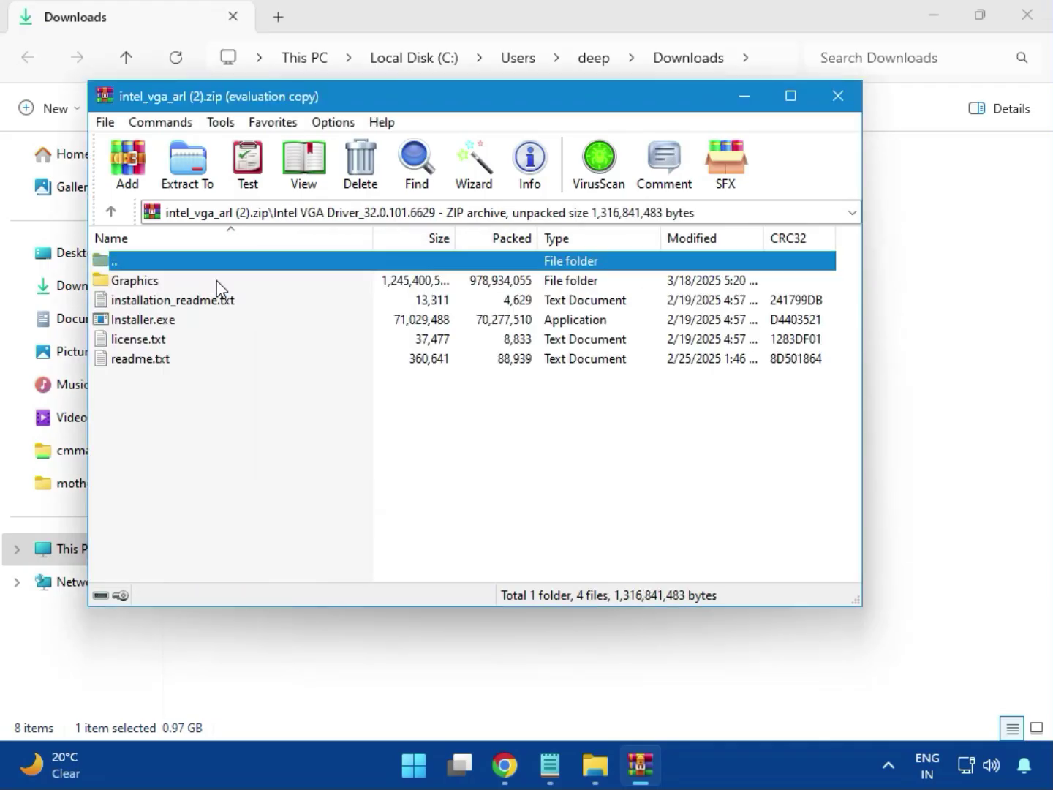
Step: Try to install the Intel graphics driver with Installer.exe, allowing it to make changes, and close the installer and the archive
click(175, 326)
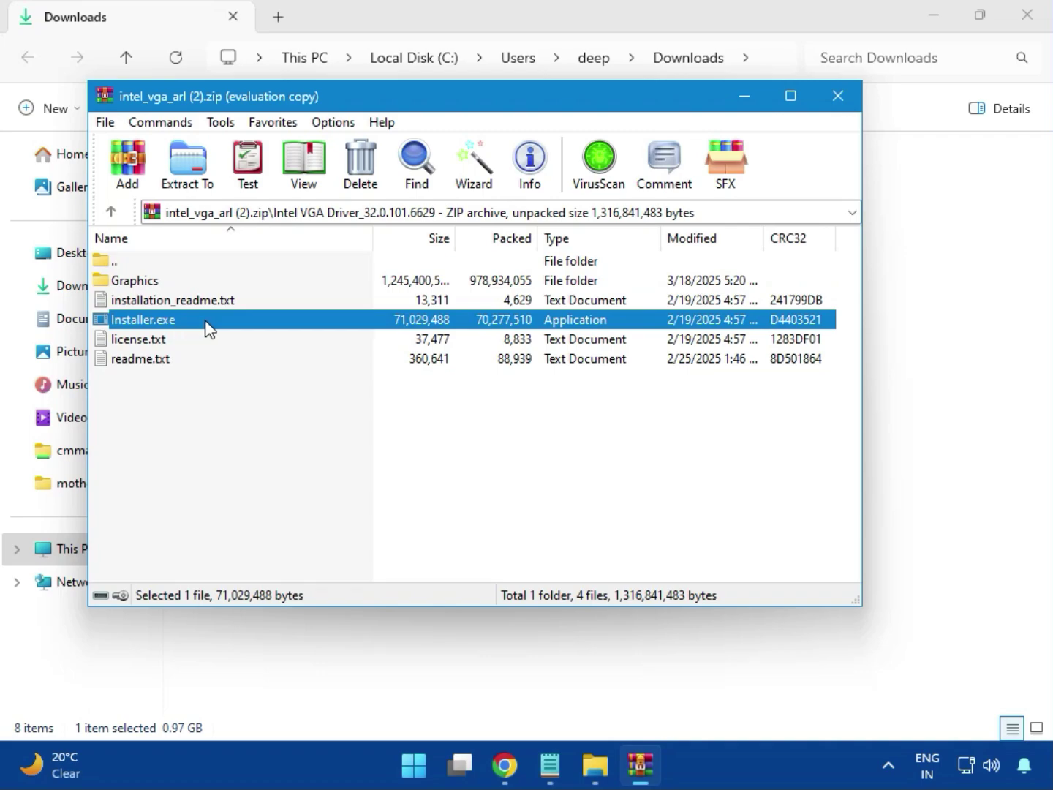
double_click(206, 321)
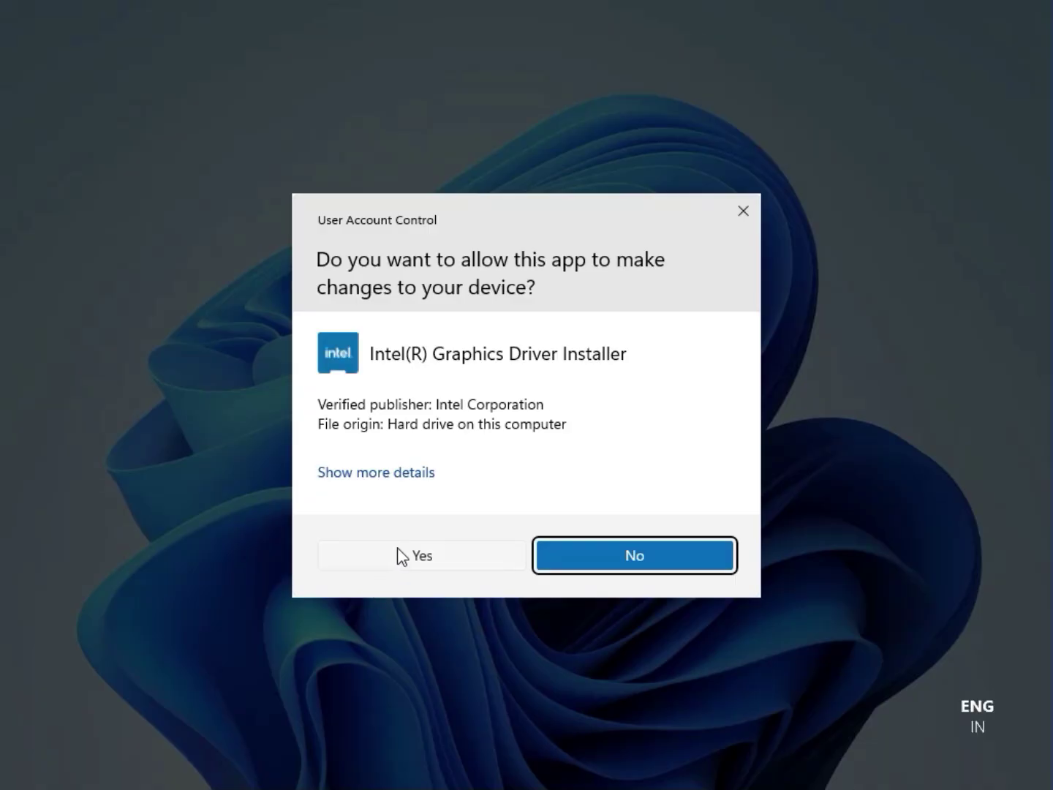
click(405, 554)
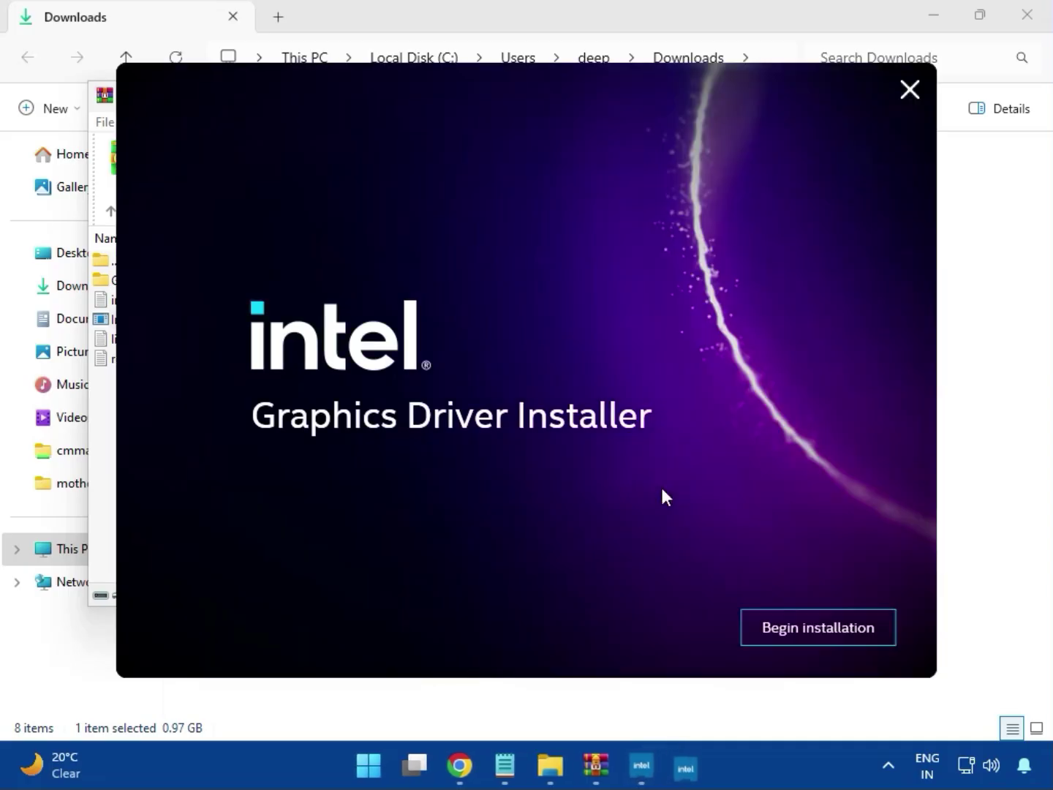
click(804, 626)
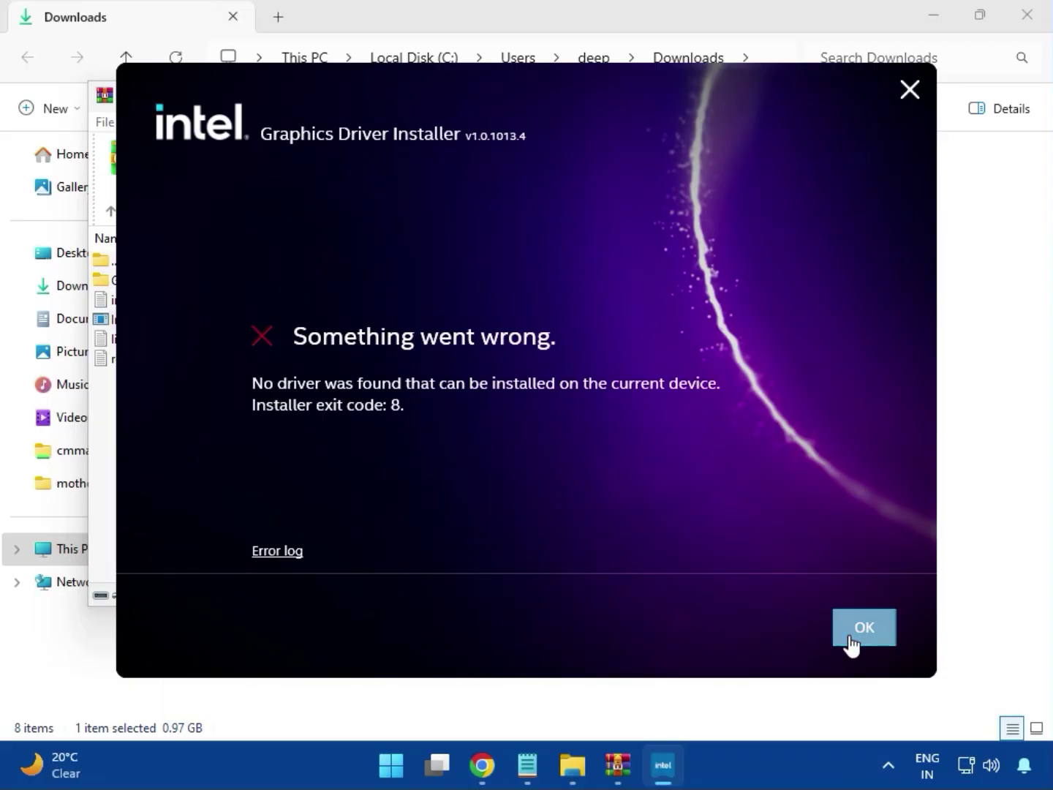
click(863, 628)
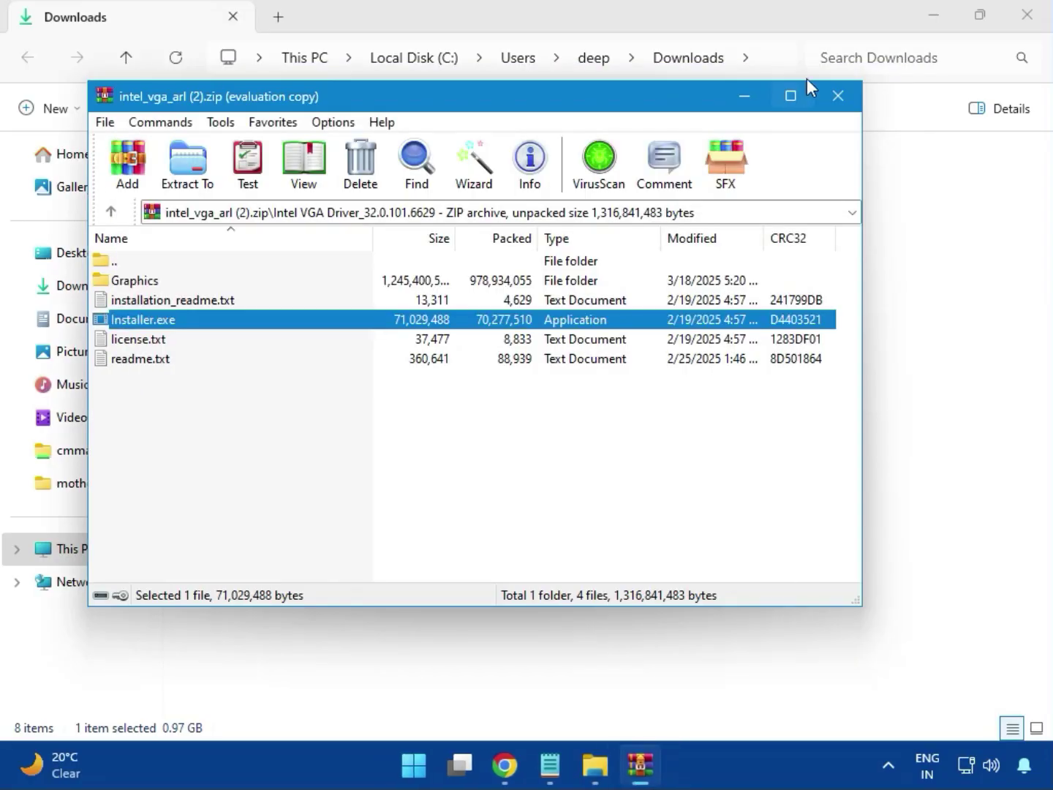
click(837, 96)
Step: Open bt_drivers (3).zip and launch Intel Bluetooth.msi from its Intel BlueTooth Driver_23.70.0.2 folder
click(225, 241)
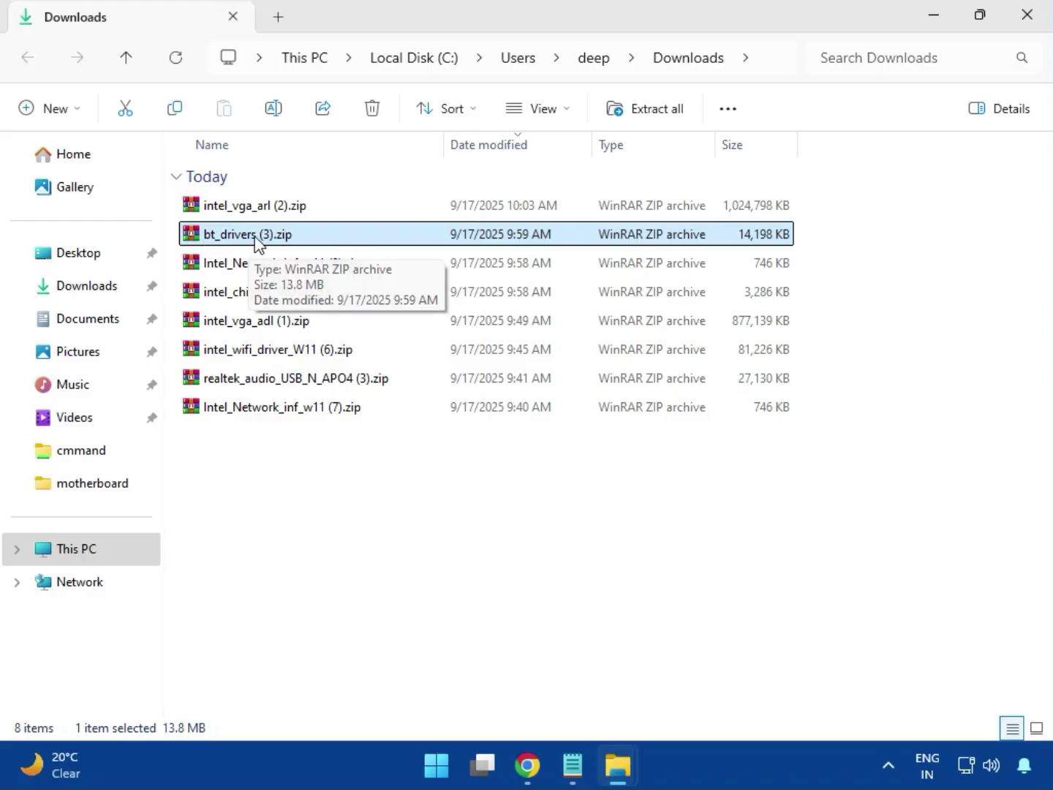
double_click(255, 235)
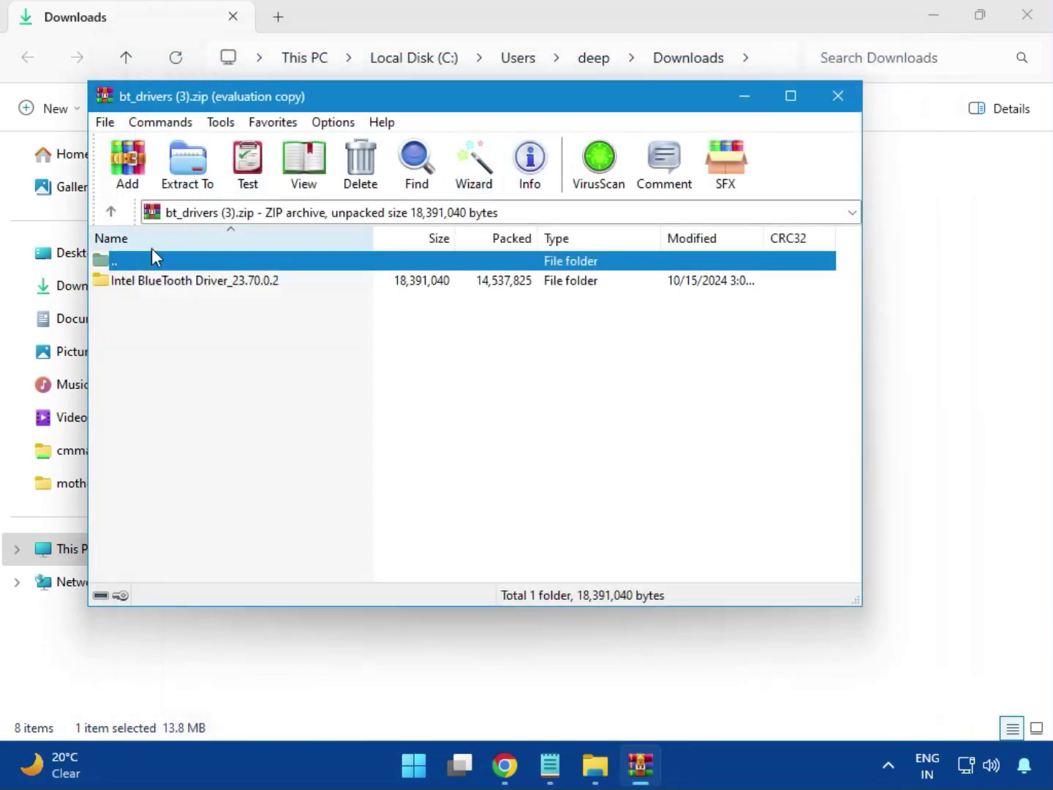
click(174, 291)
double_click(196, 291)
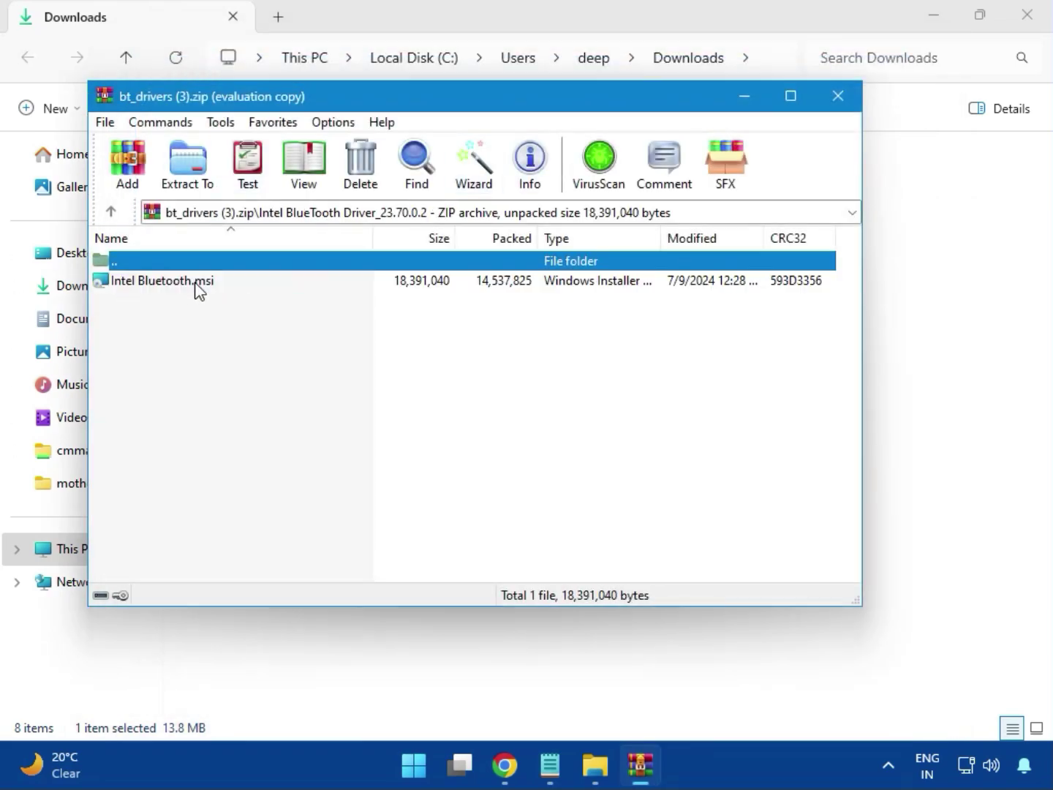
double_click(176, 291)
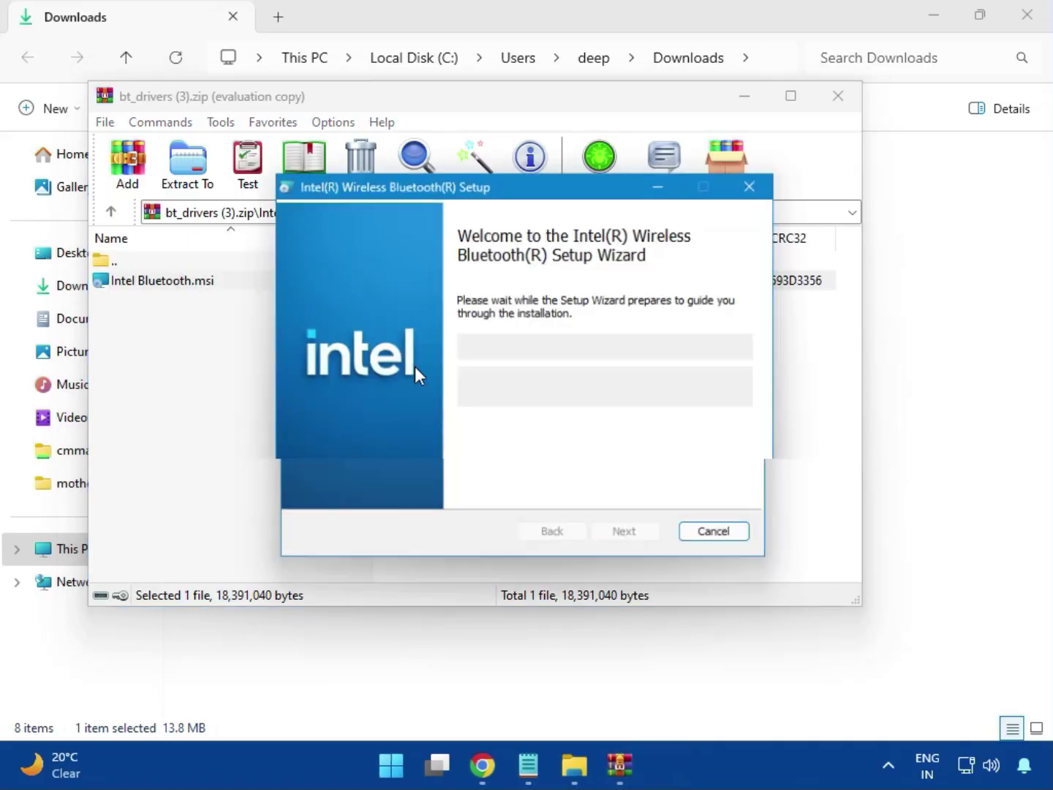
Step: Install Intel Wireless Bluetooth with the license terms accepted and the Typical setup type, finish the wizard and close the archive
click(628, 539)
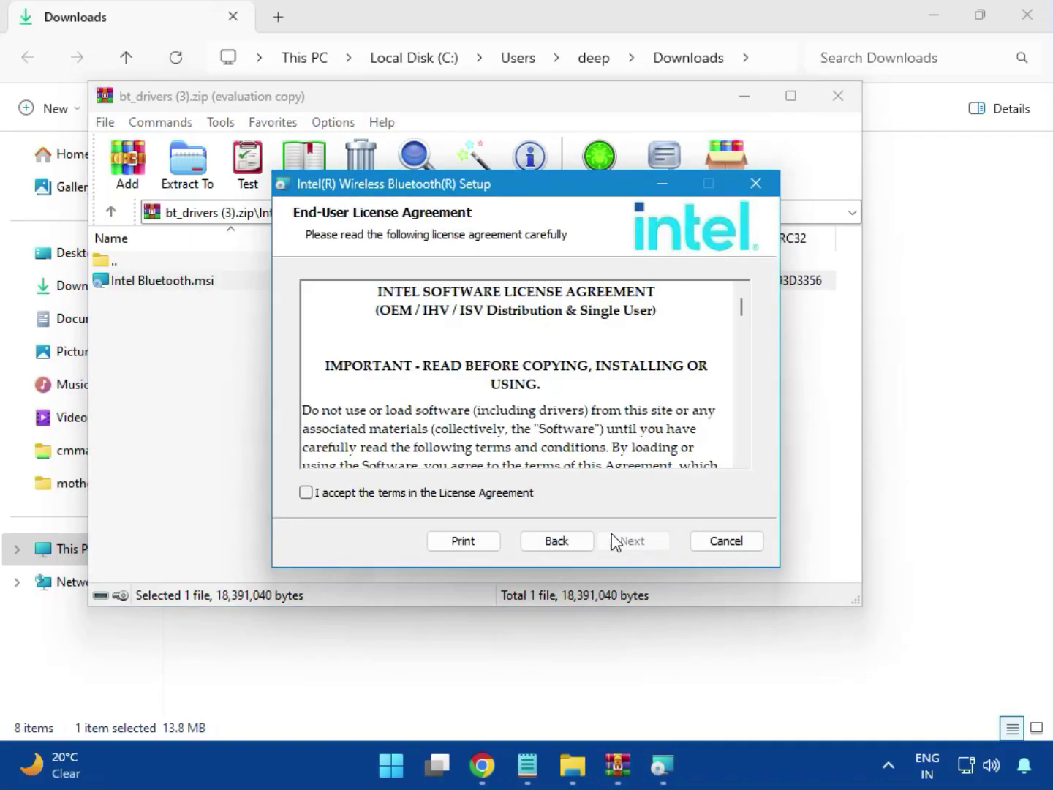
click(373, 496)
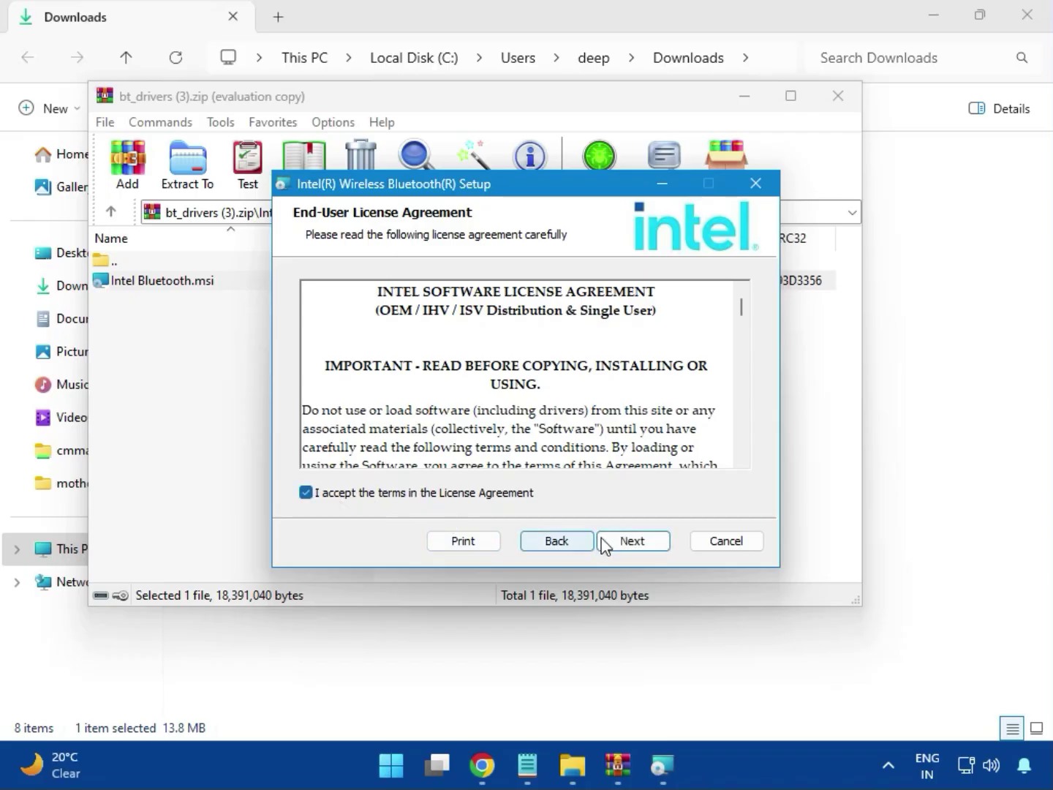
click(604, 542)
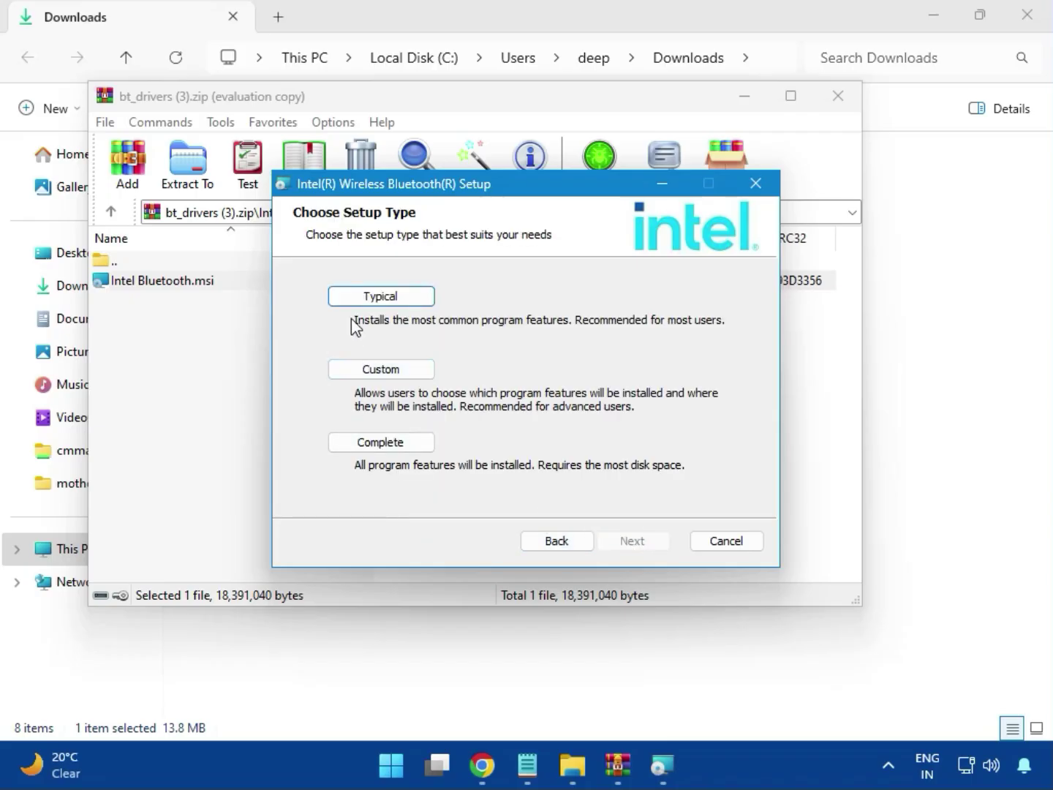
click(364, 297)
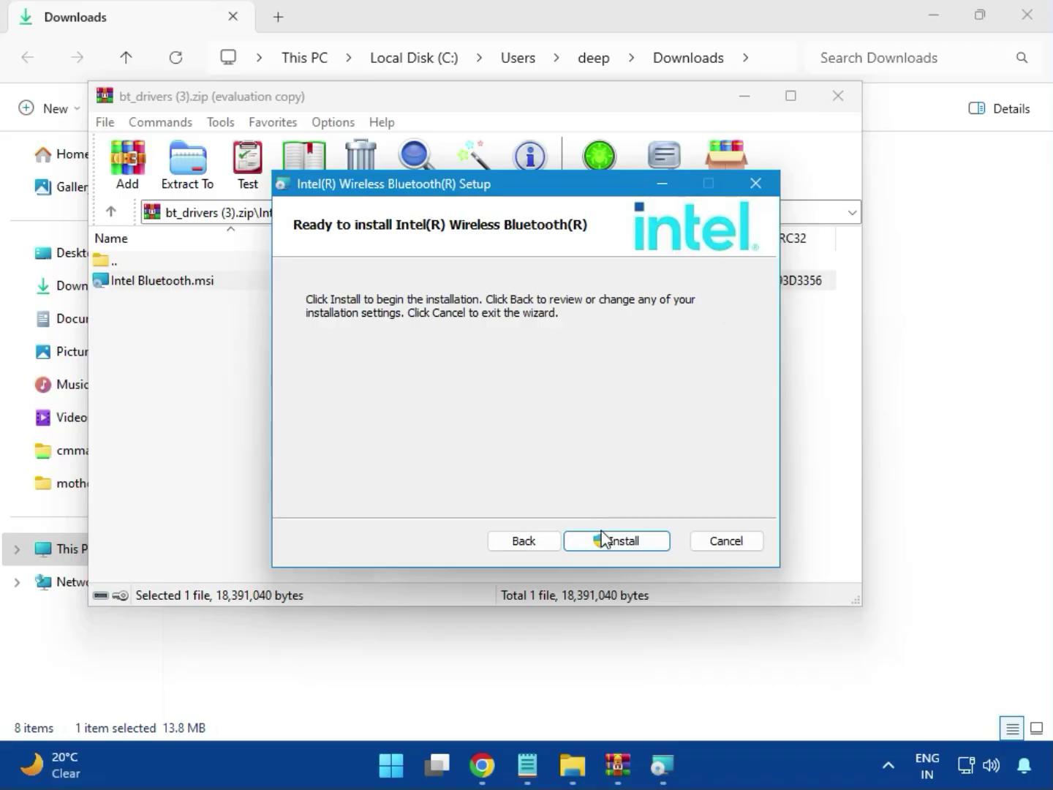
click(604, 541)
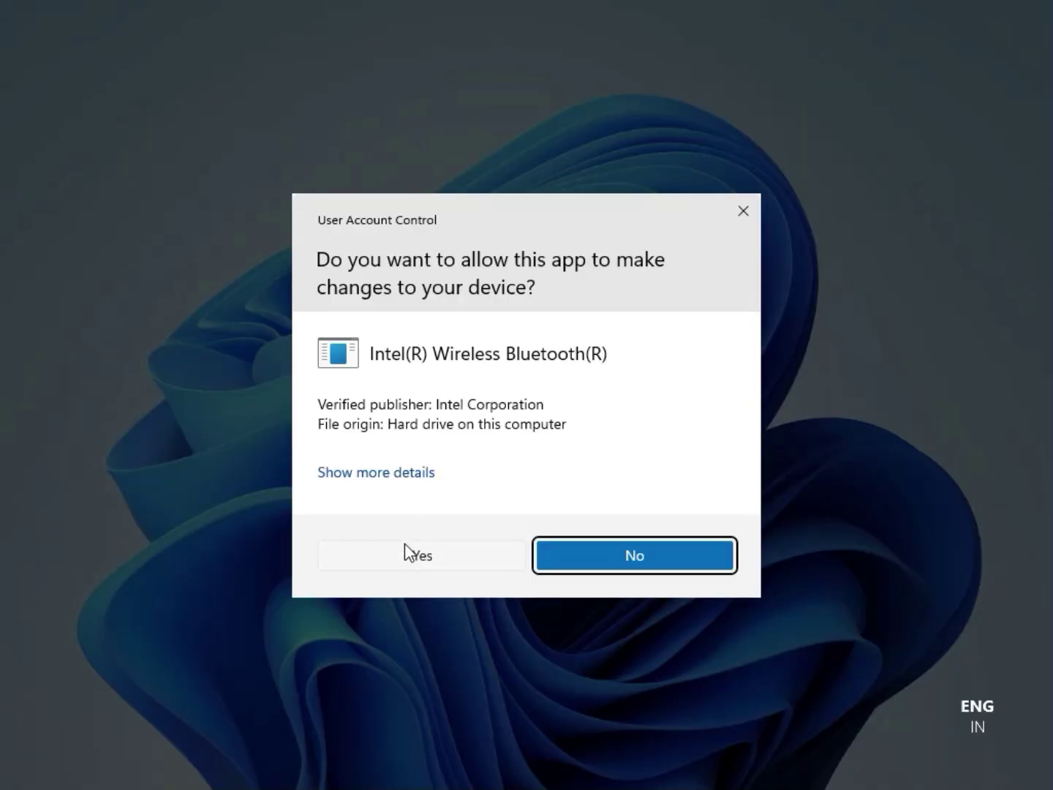
click(405, 544)
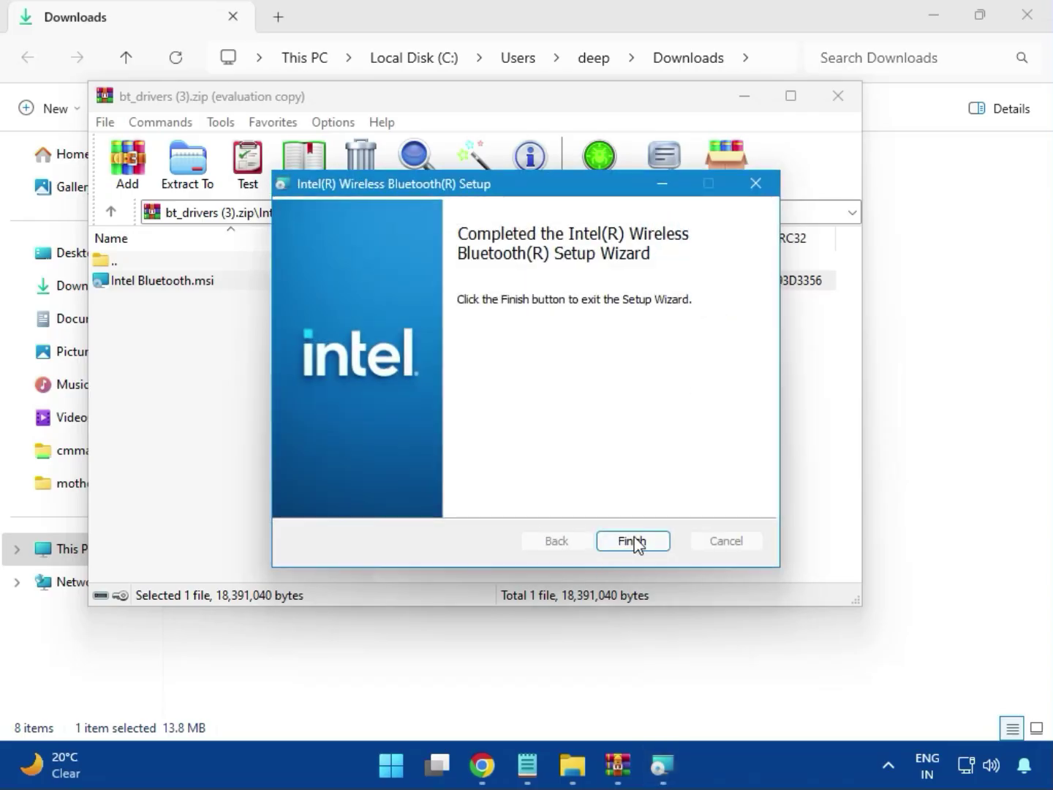
click(633, 541)
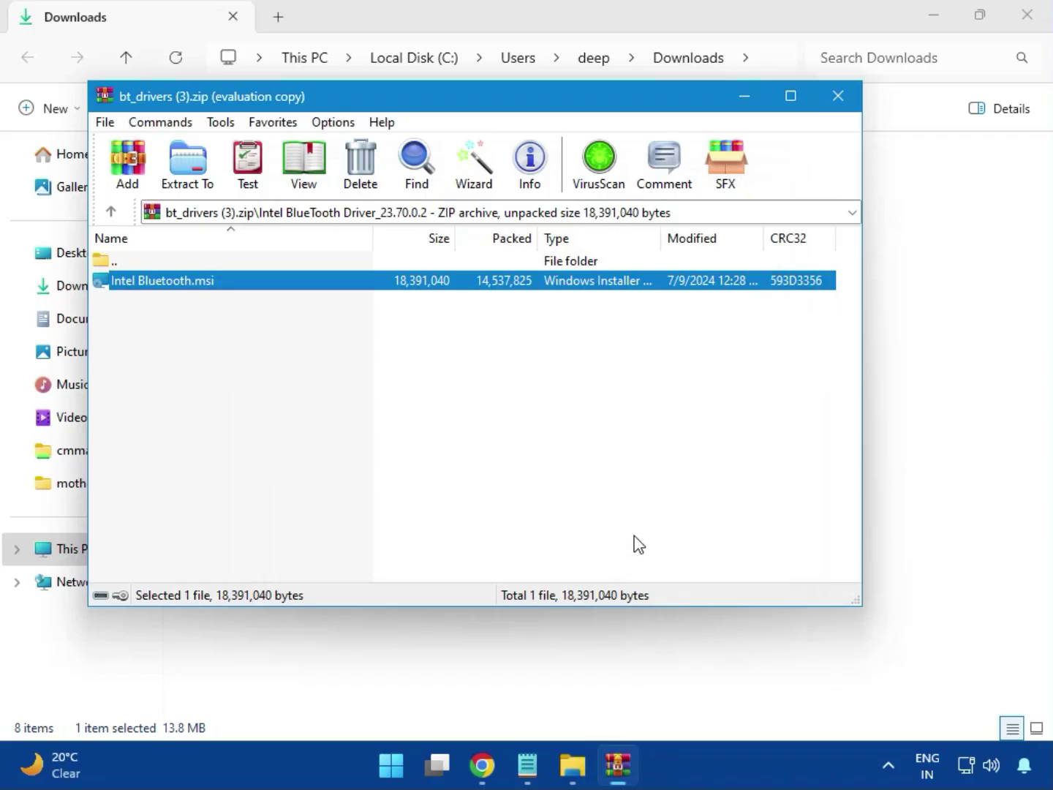
click(837, 98)
Step: Open the Intel_Network_inf_w11 (8).zip archive and go into its W11 folder
click(276, 272)
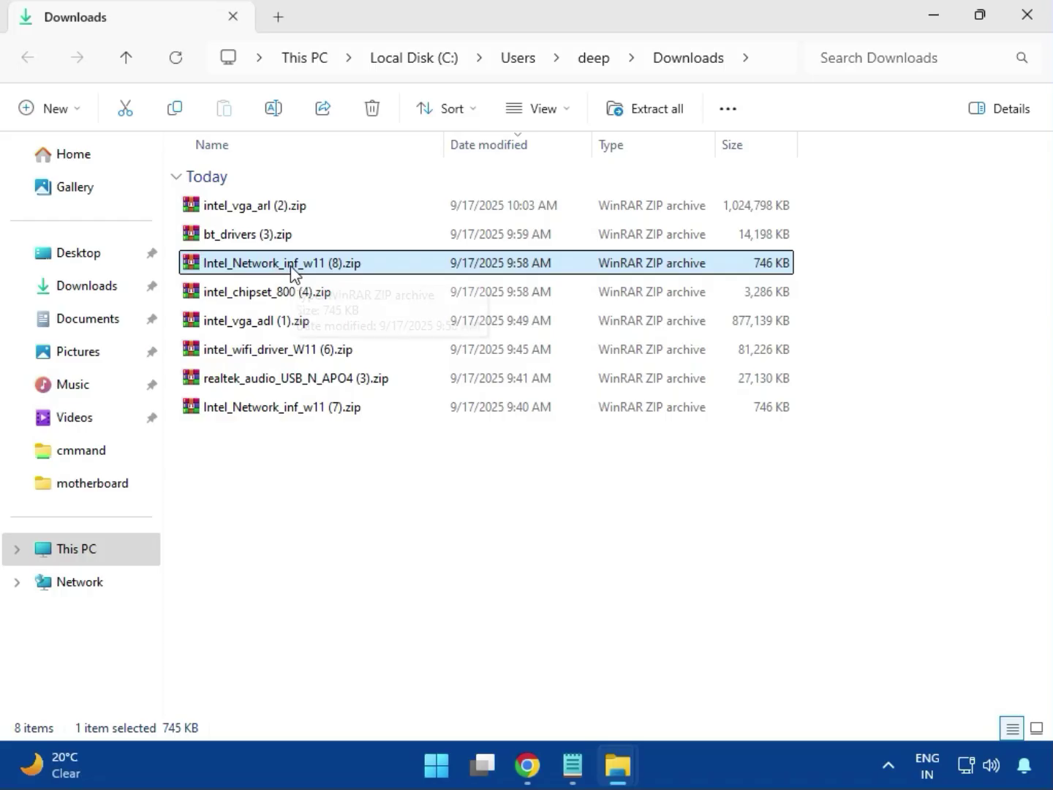
double_click(293, 270)
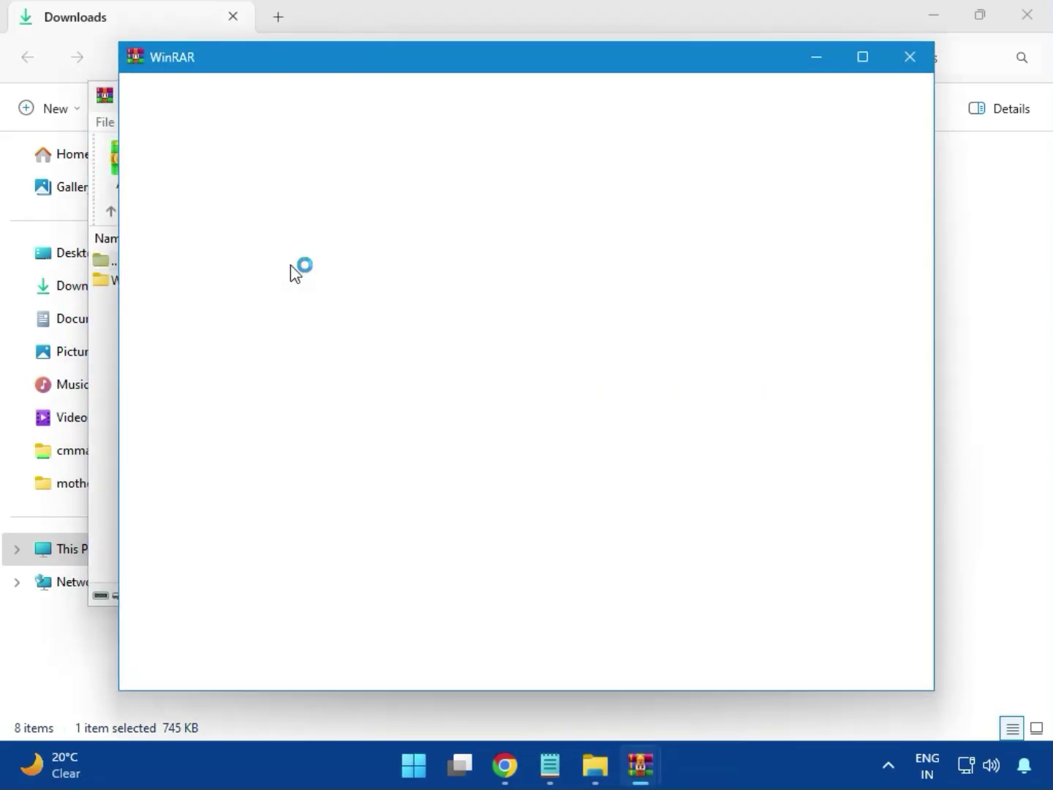
click(911, 58)
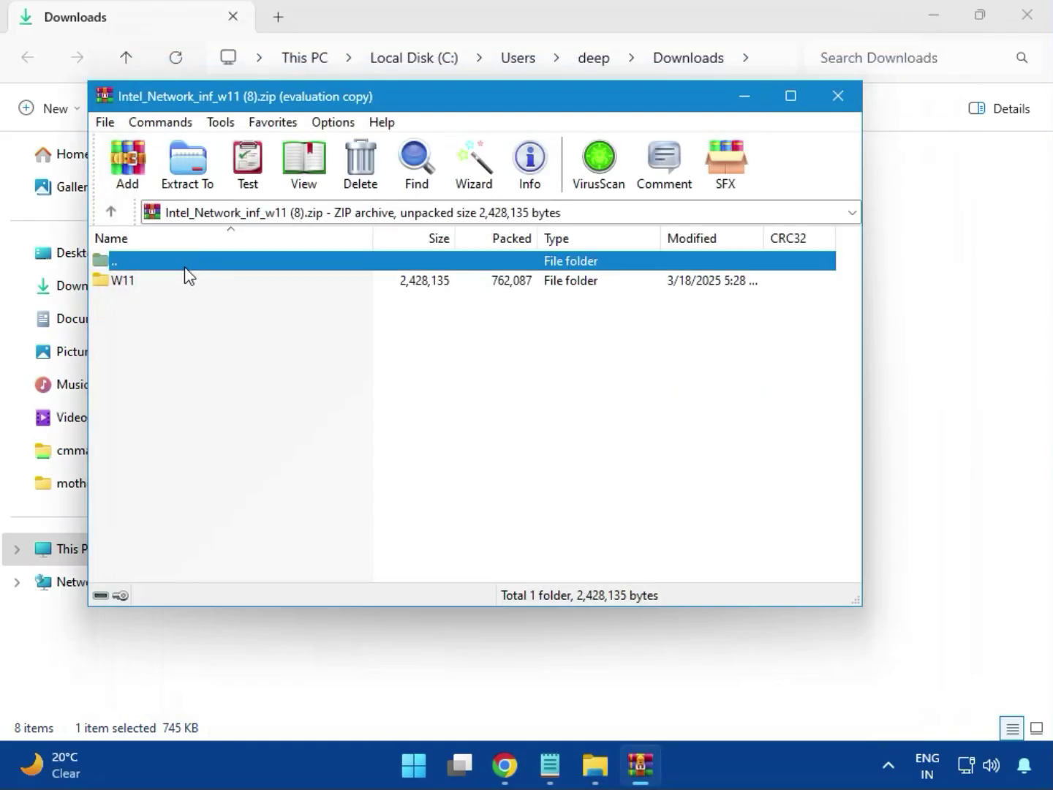
click(128, 282)
double_click(133, 287)
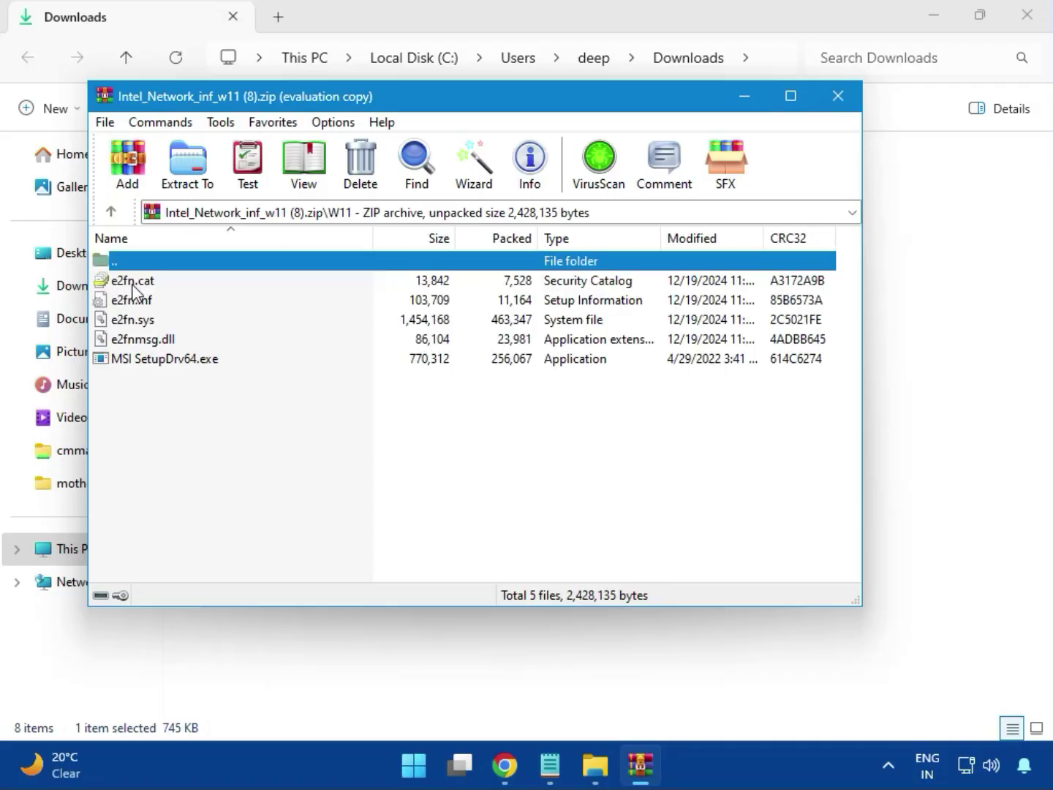
Step: Try to install the Intel network driver with MSI SetupDrv64.exe, allowing it to make changes, and close the installer and the archive
double_click(197, 363)
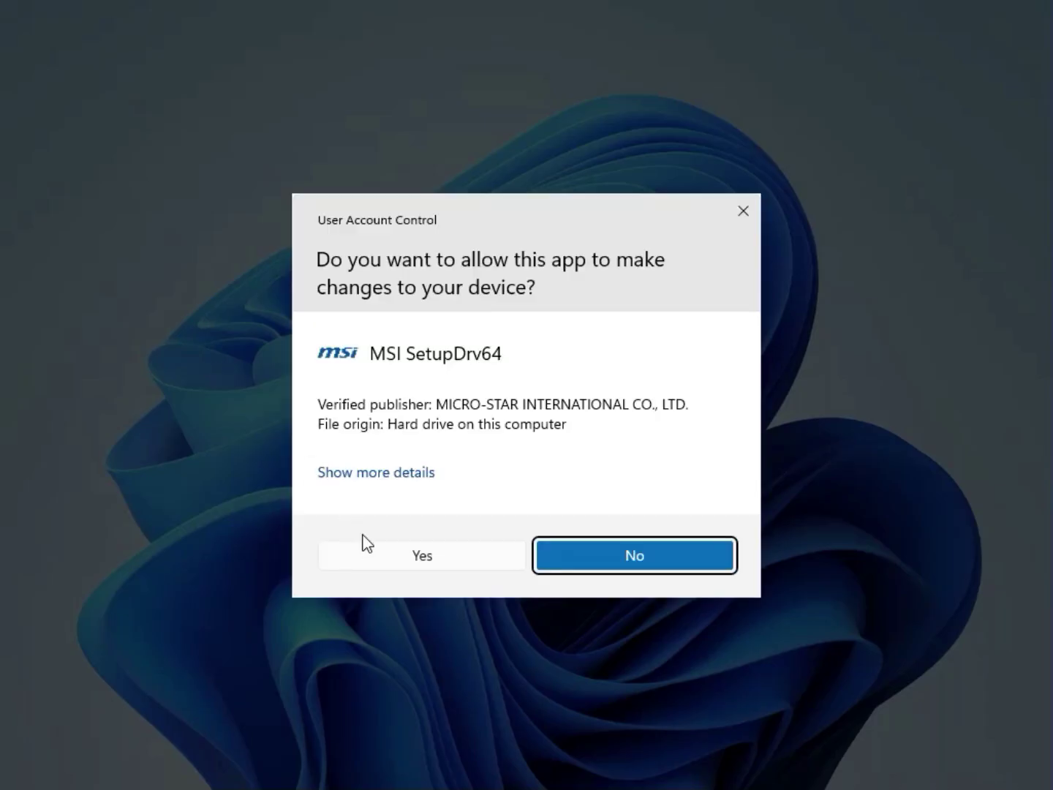
click(393, 549)
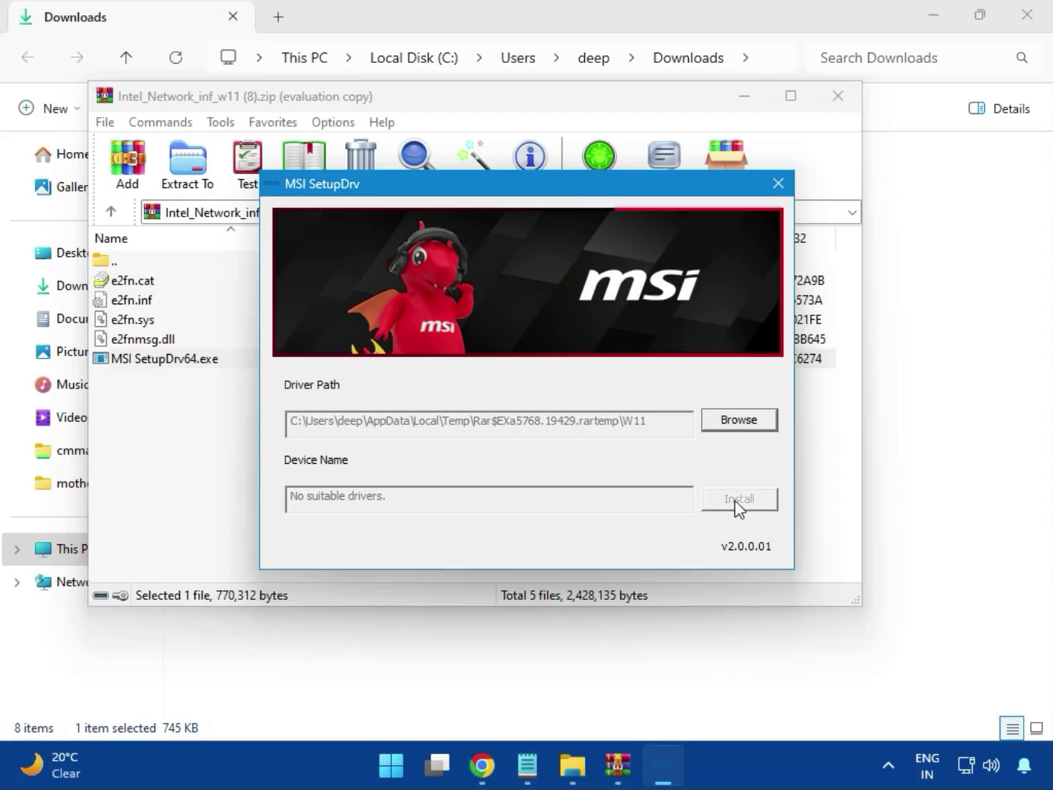
click(780, 169)
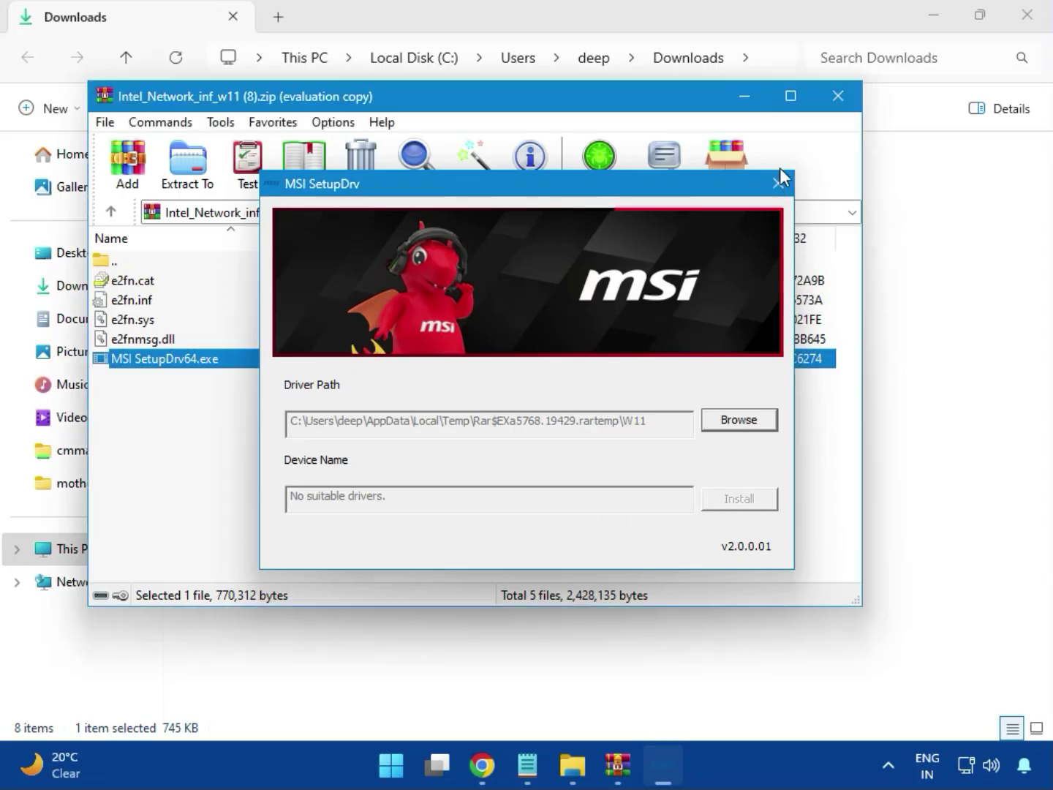
click(777, 181)
click(833, 104)
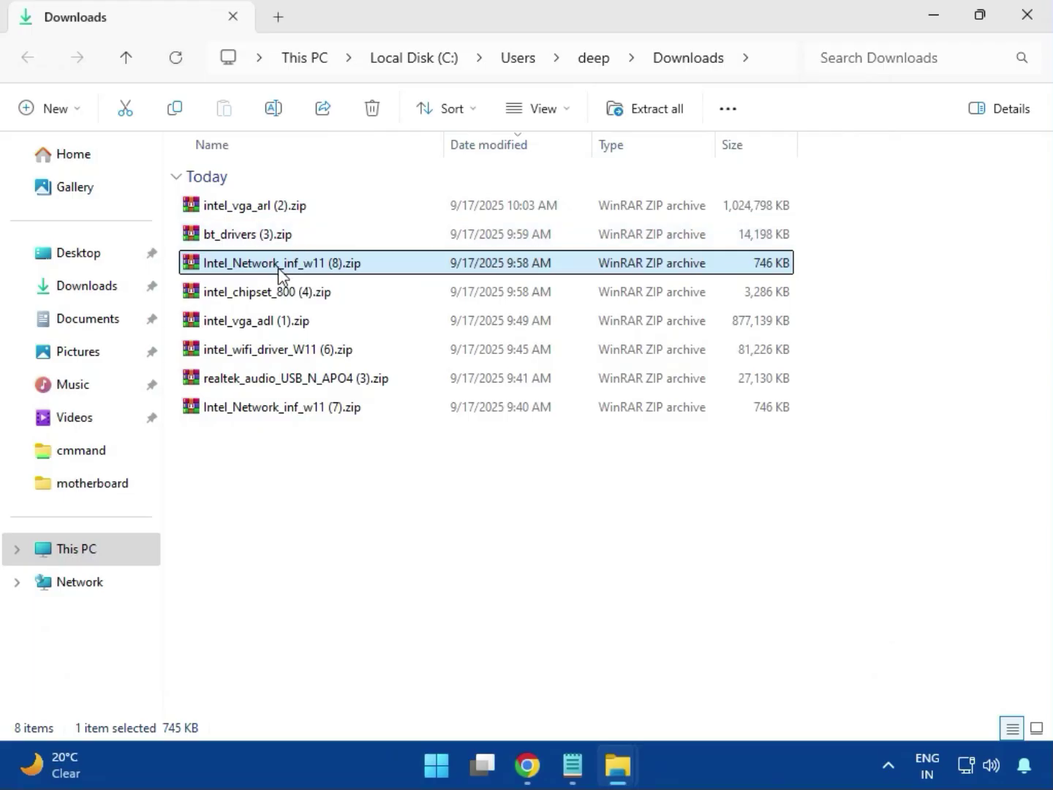
Step: Open the intel_chipset_800 (4).zip archive and go into its Intel Chipset Driver_10.1.20062.8627 folder, dismissing the WinRAR license reminder
click(242, 300)
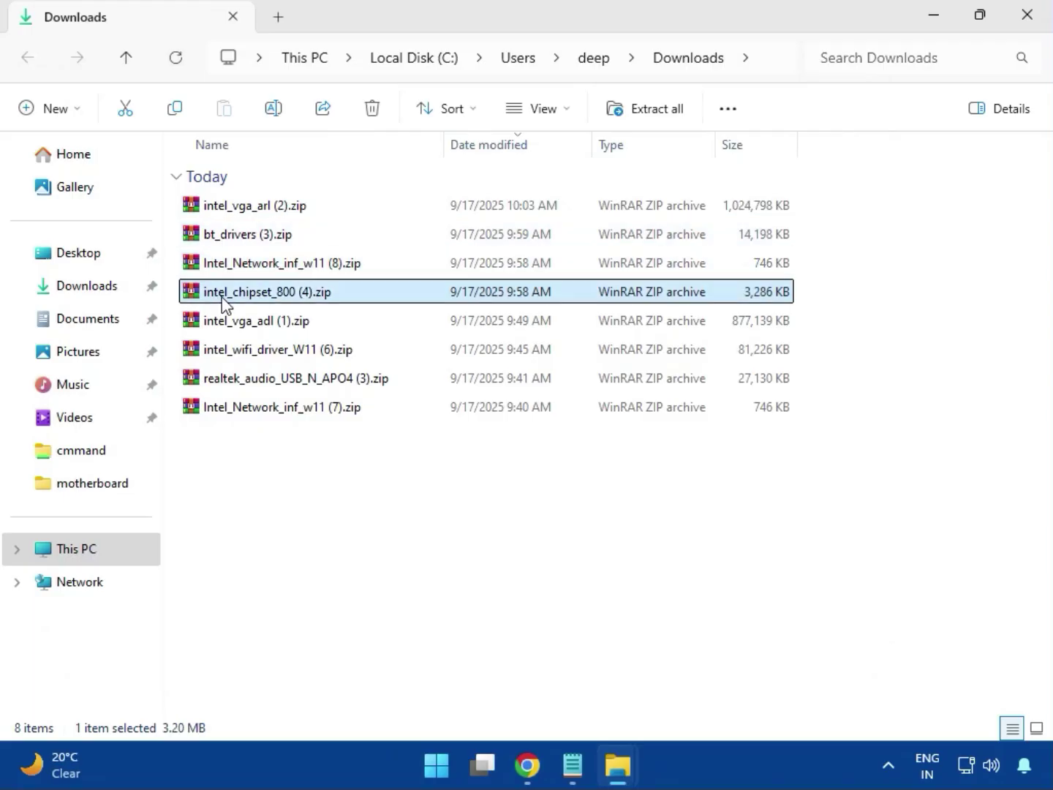
double_click(296, 300)
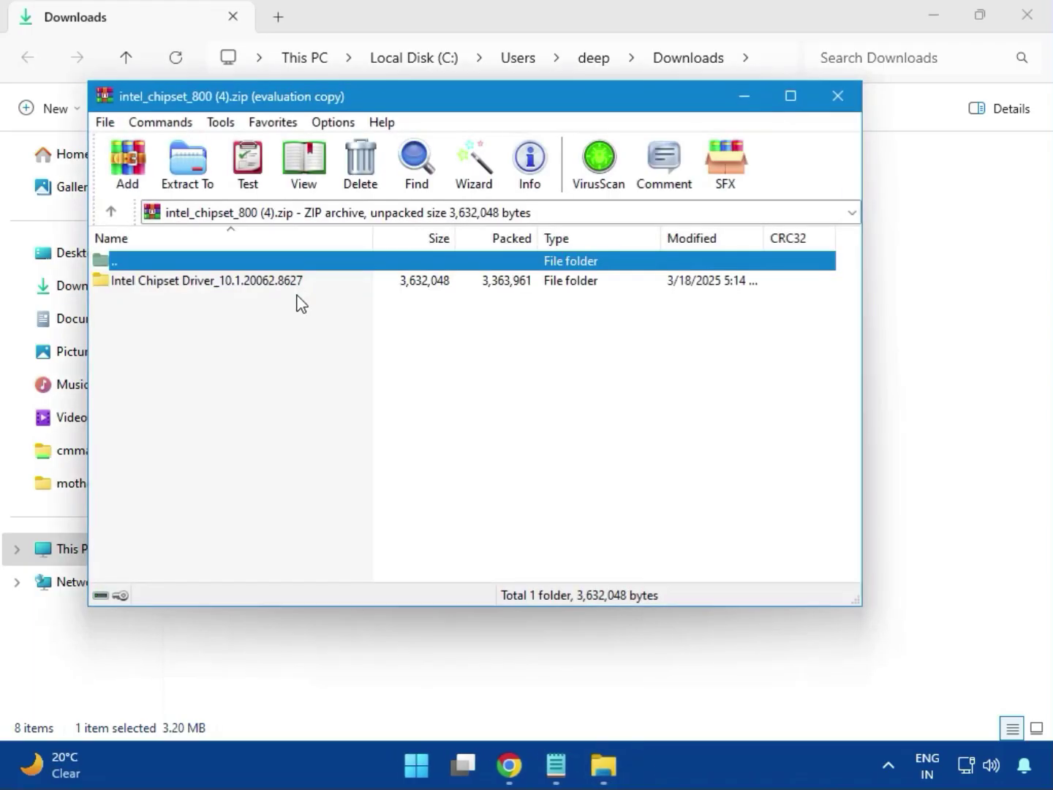
click(148, 287)
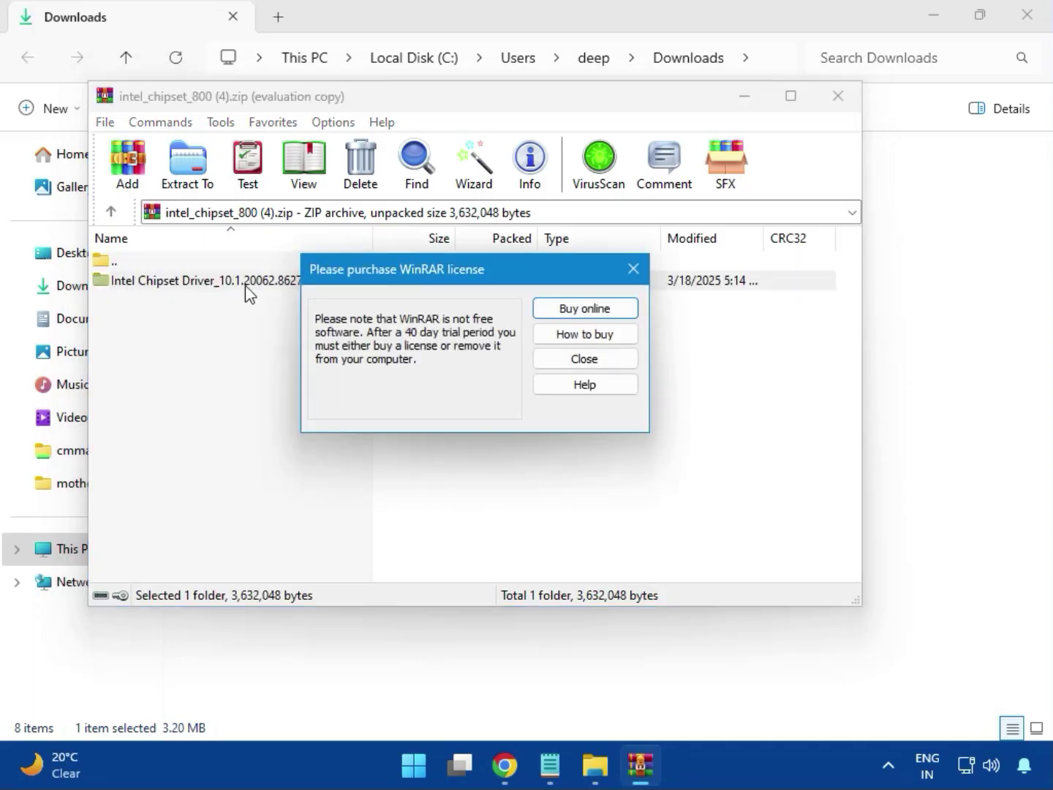
key(Escape)
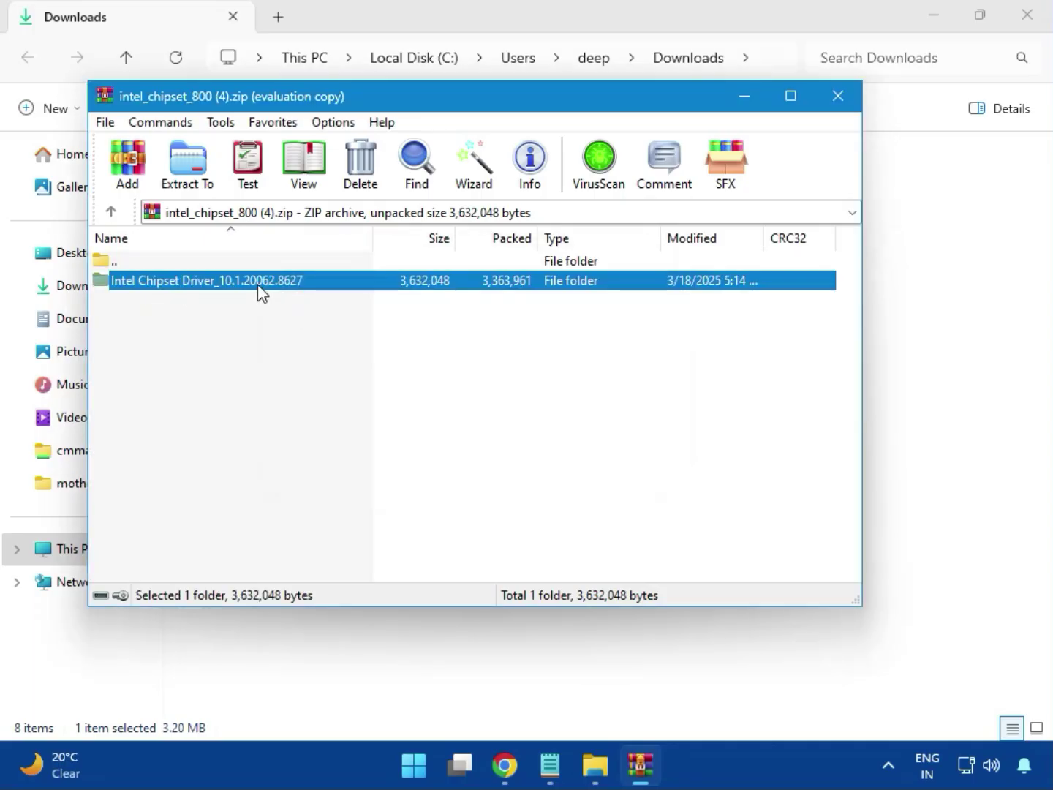
double_click(258, 285)
Step: Try to install the Intel Chipset Device Software with SetupChipset.exe, allowing it to make changes, and close the installer and the archive
double_click(169, 286)
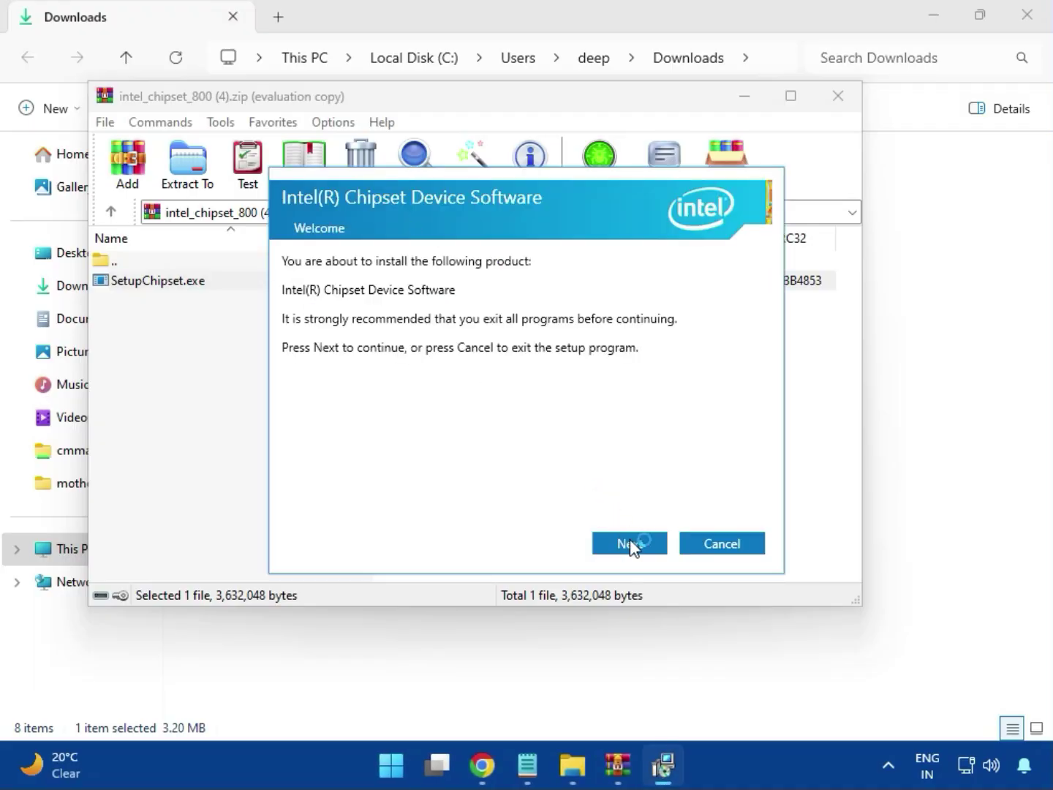
click(630, 543)
click(631, 543)
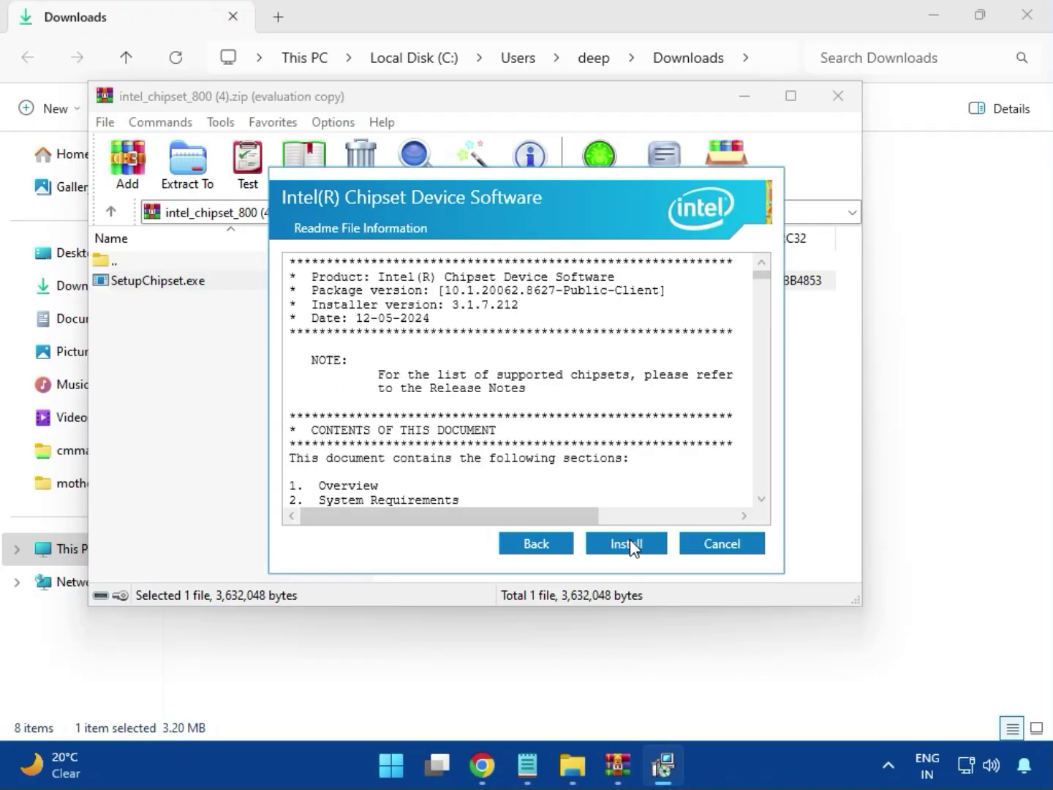
click(628, 544)
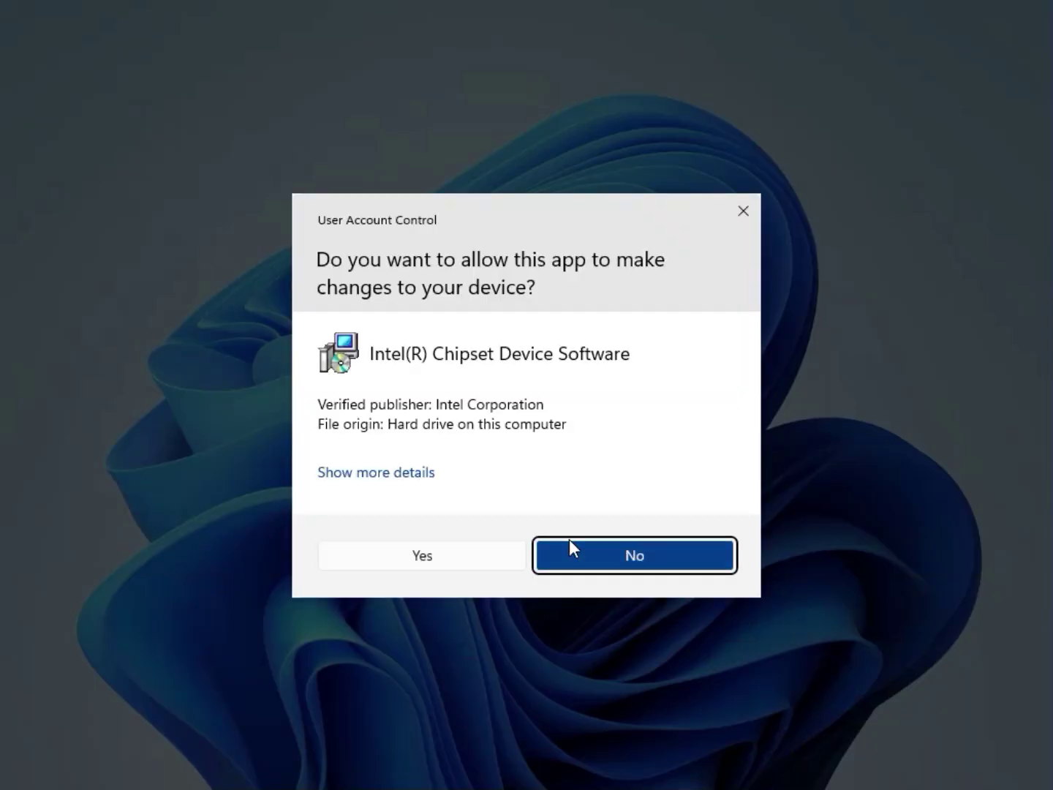
click(465, 554)
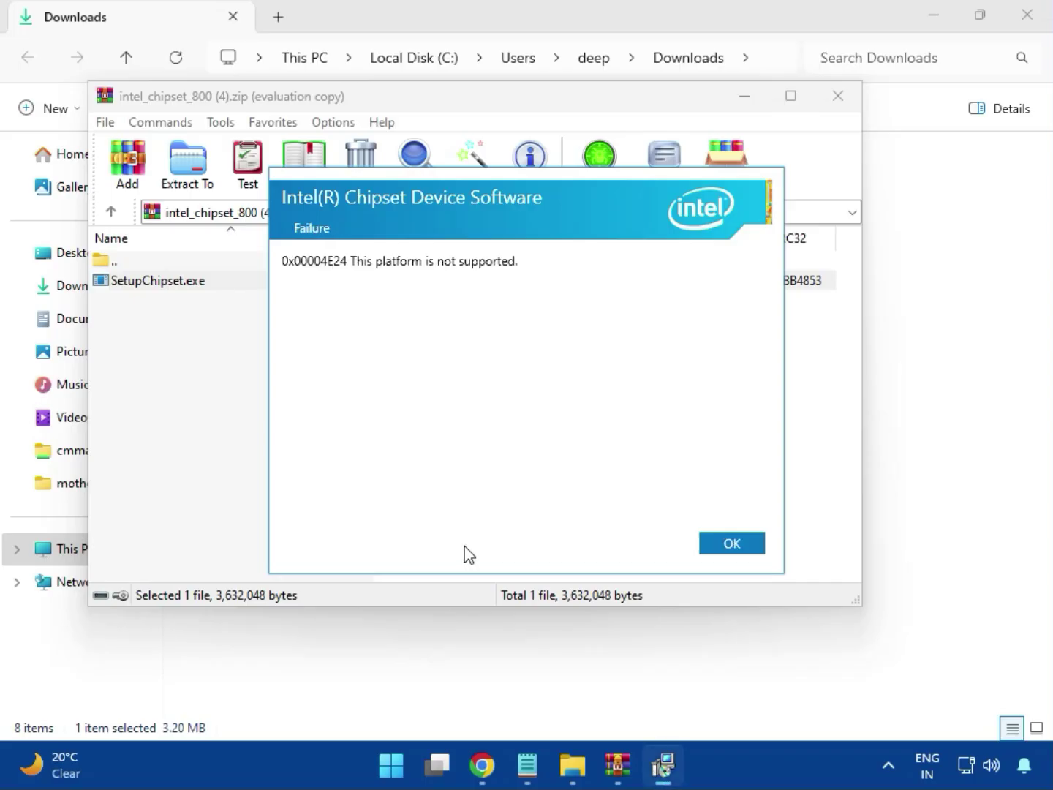
click(715, 543)
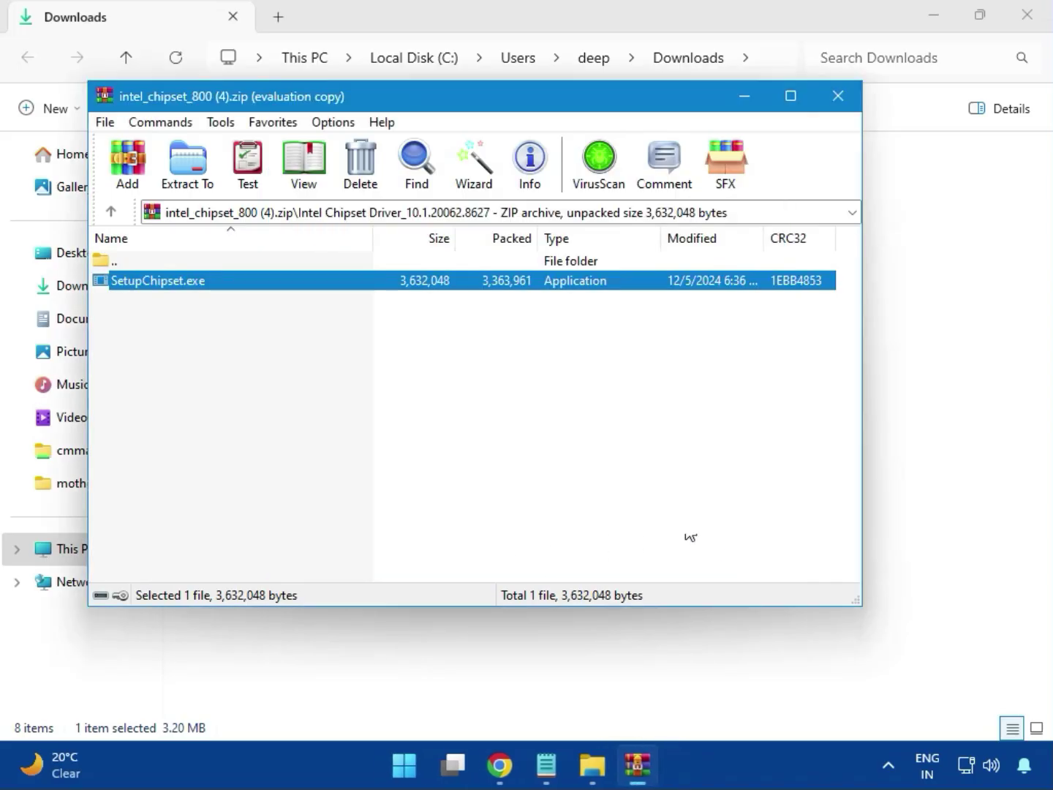
click(837, 101)
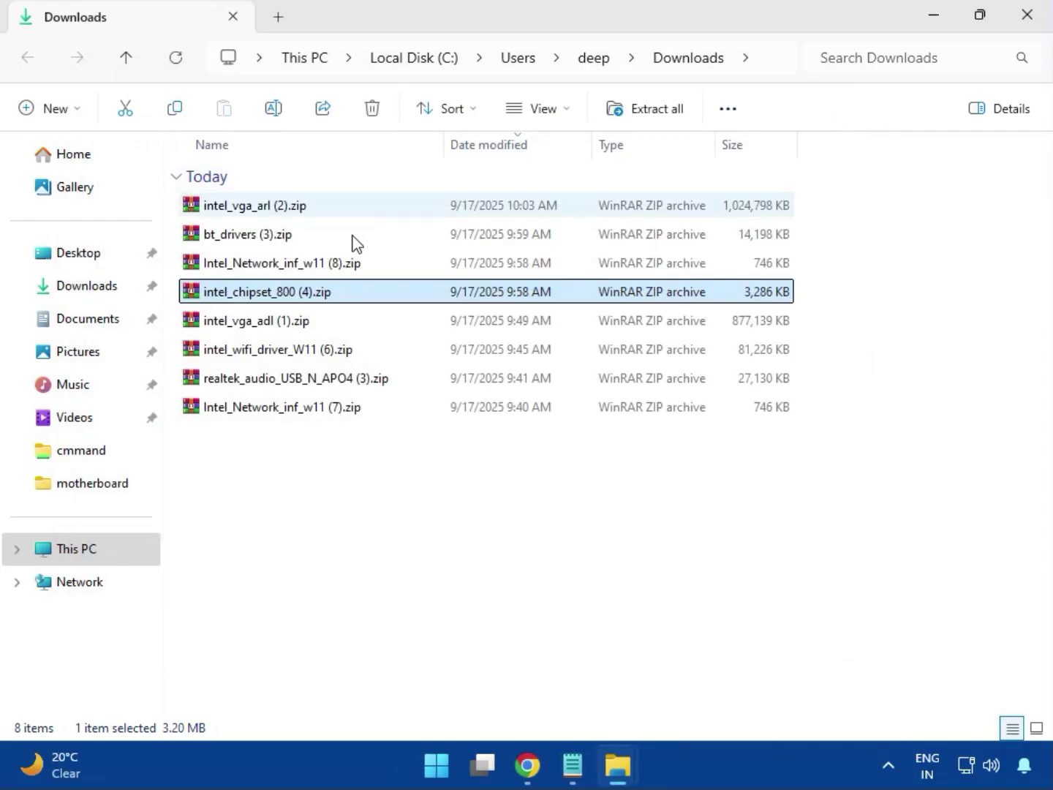
click(269, 329)
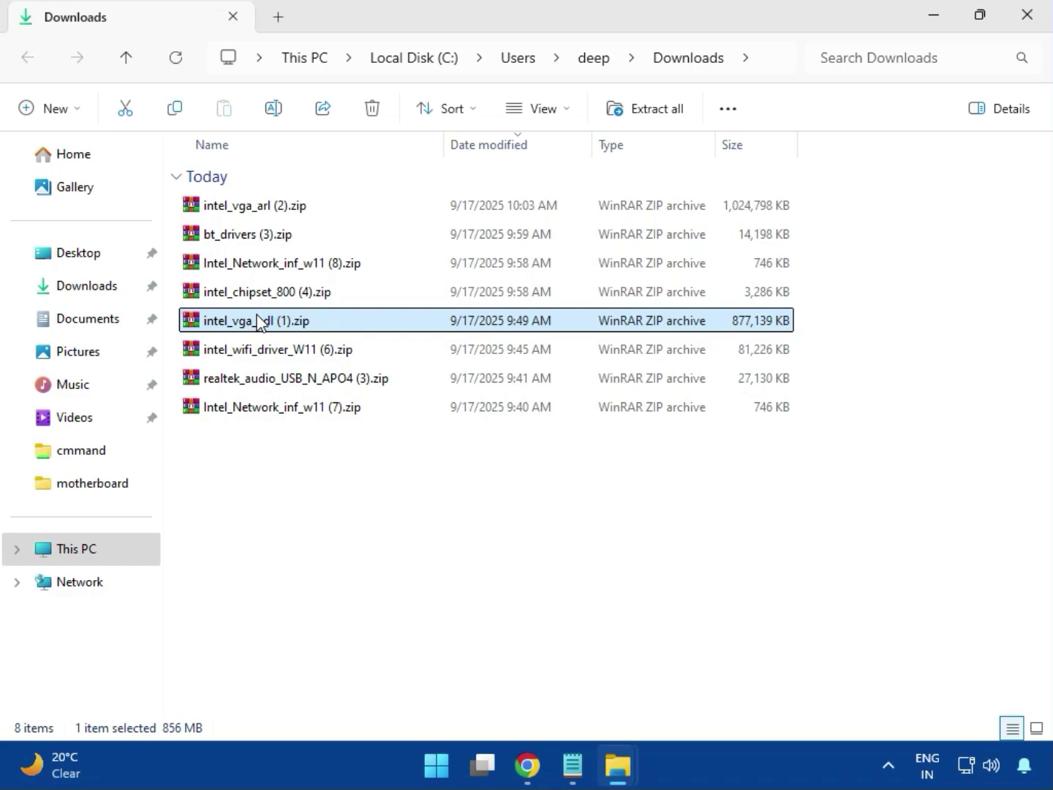
double_click(257, 322)
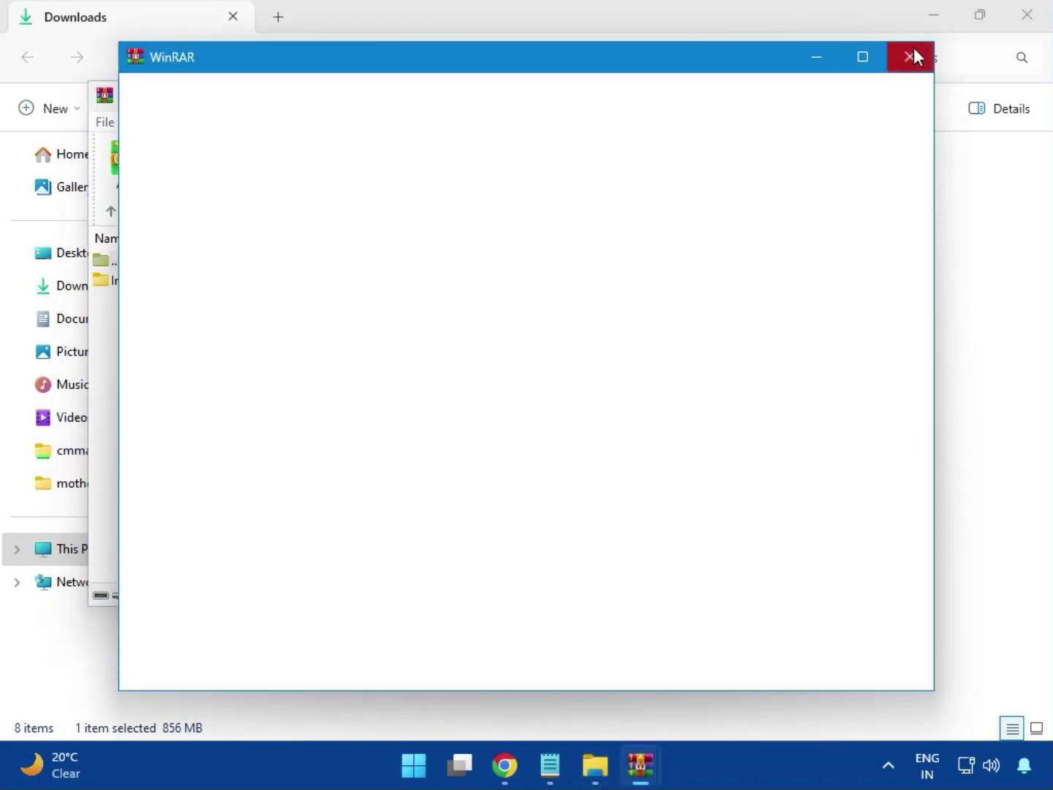
click(913, 57)
click(833, 96)
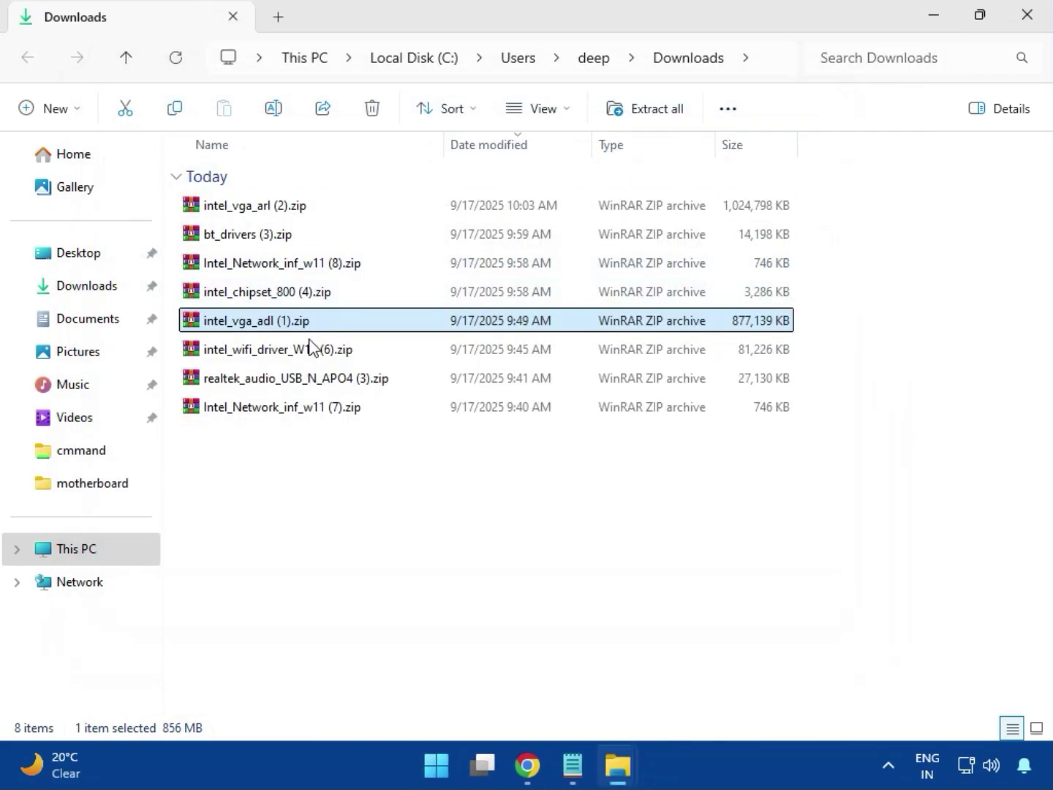
Step: Open the intel_wifi_driver_W11 (6).zip archive, dismiss the WinRAR license reminder and go into Intel WIFI Driver_23.40.0.4\UWD\Win64
click(270, 352)
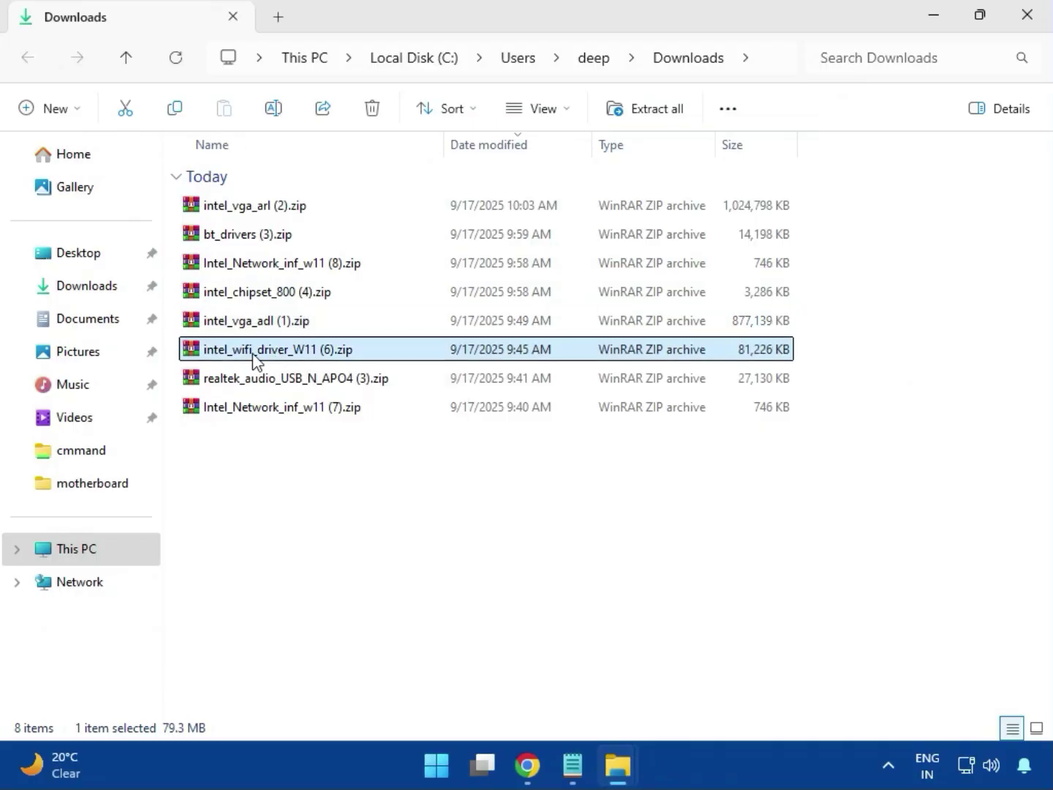
double_click(269, 357)
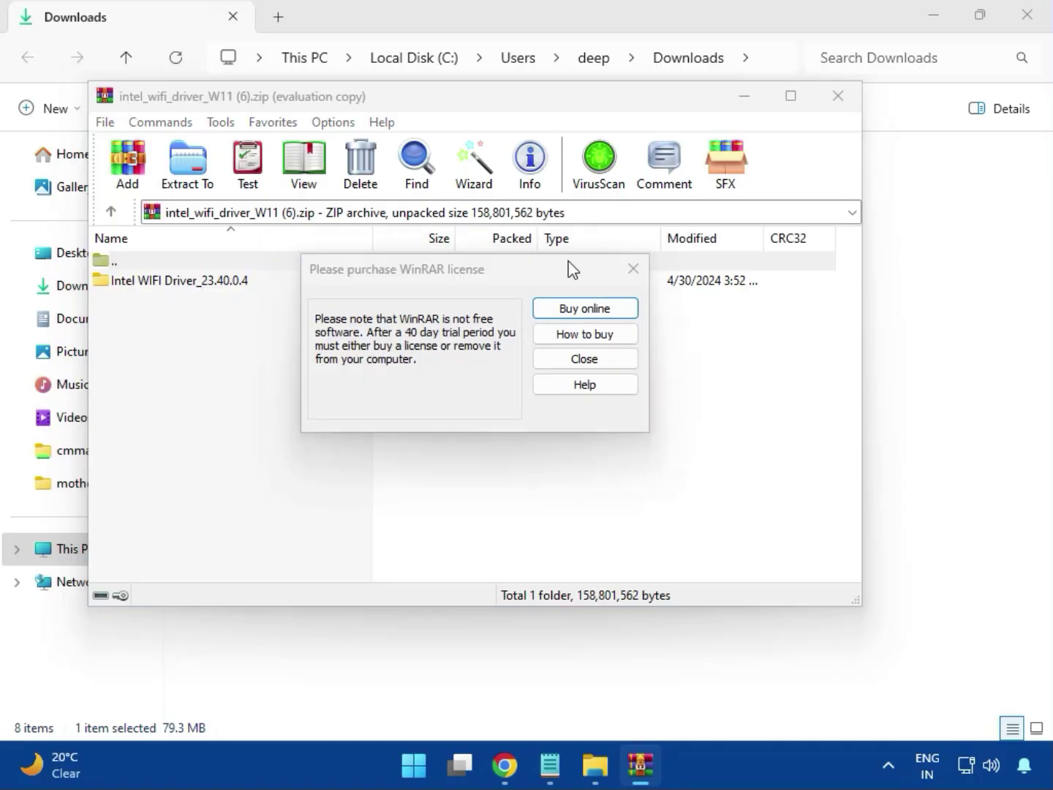
click(631, 269)
double_click(171, 283)
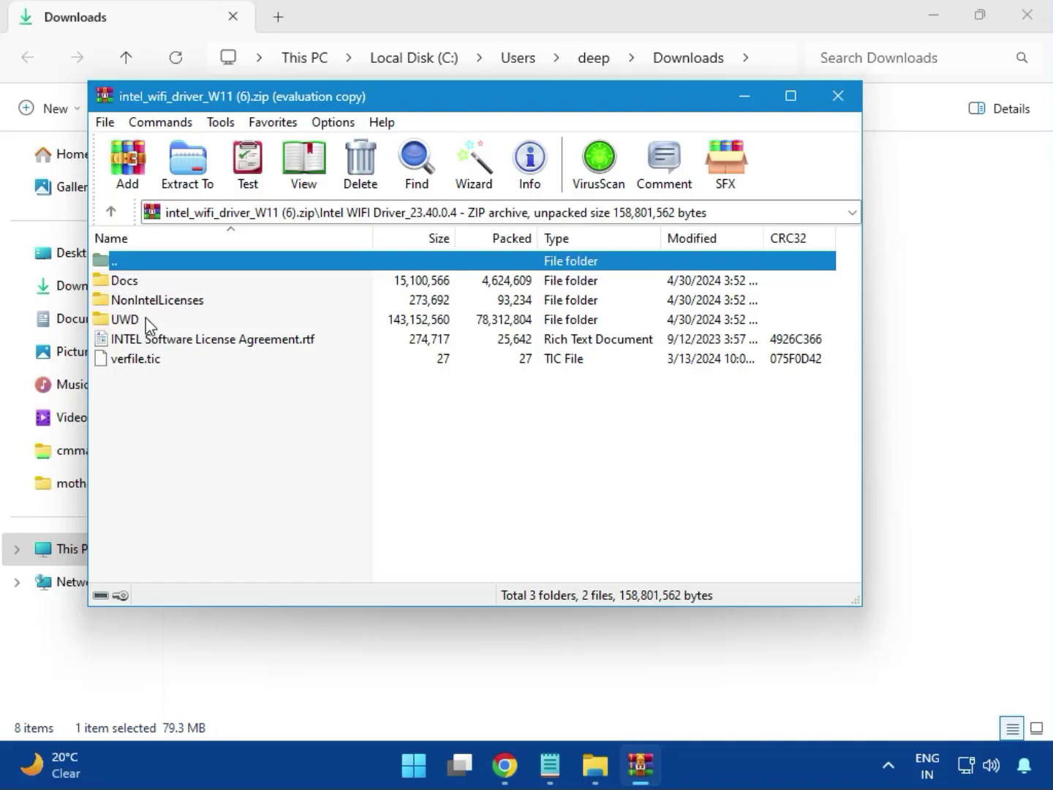
click(141, 322)
double_click(141, 322)
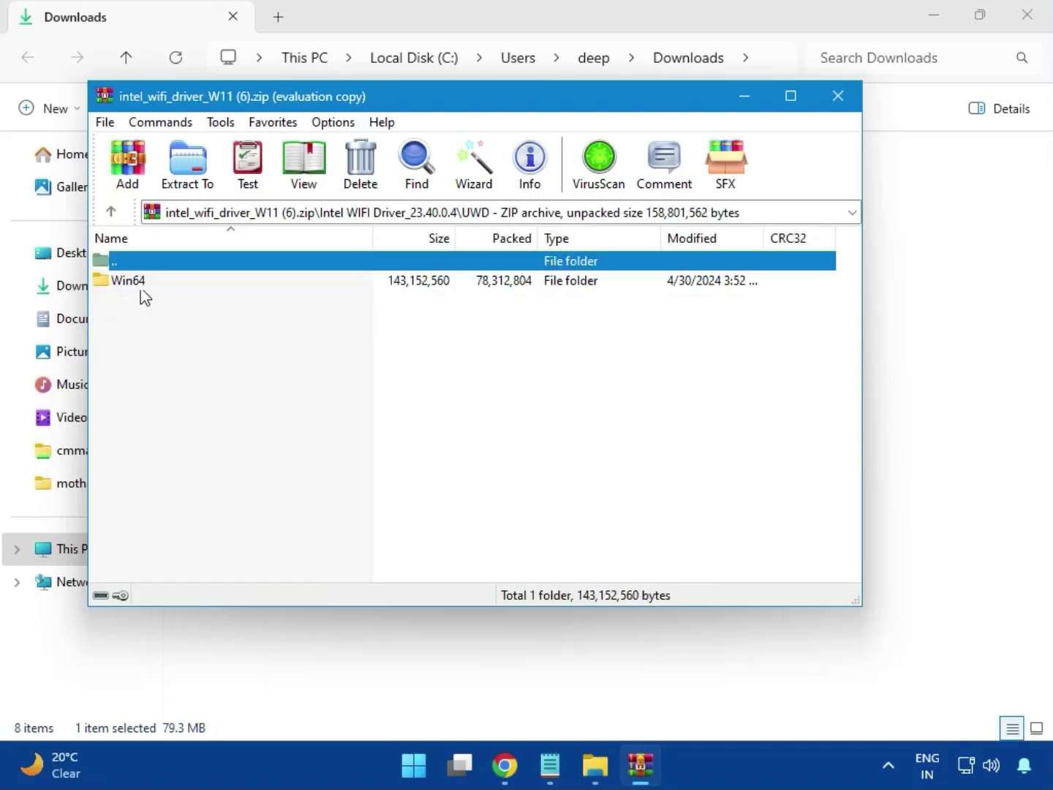
double_click(142, 286)
double_click(144, 283)
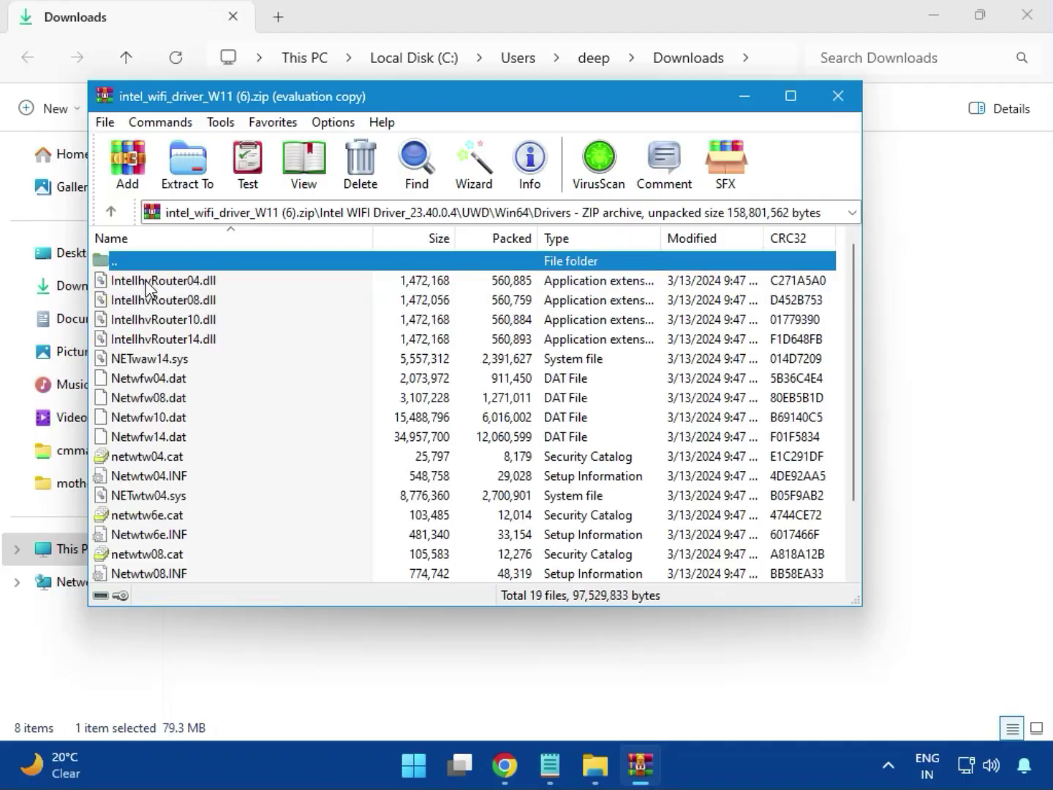
scroll(192, 436, down, 2)
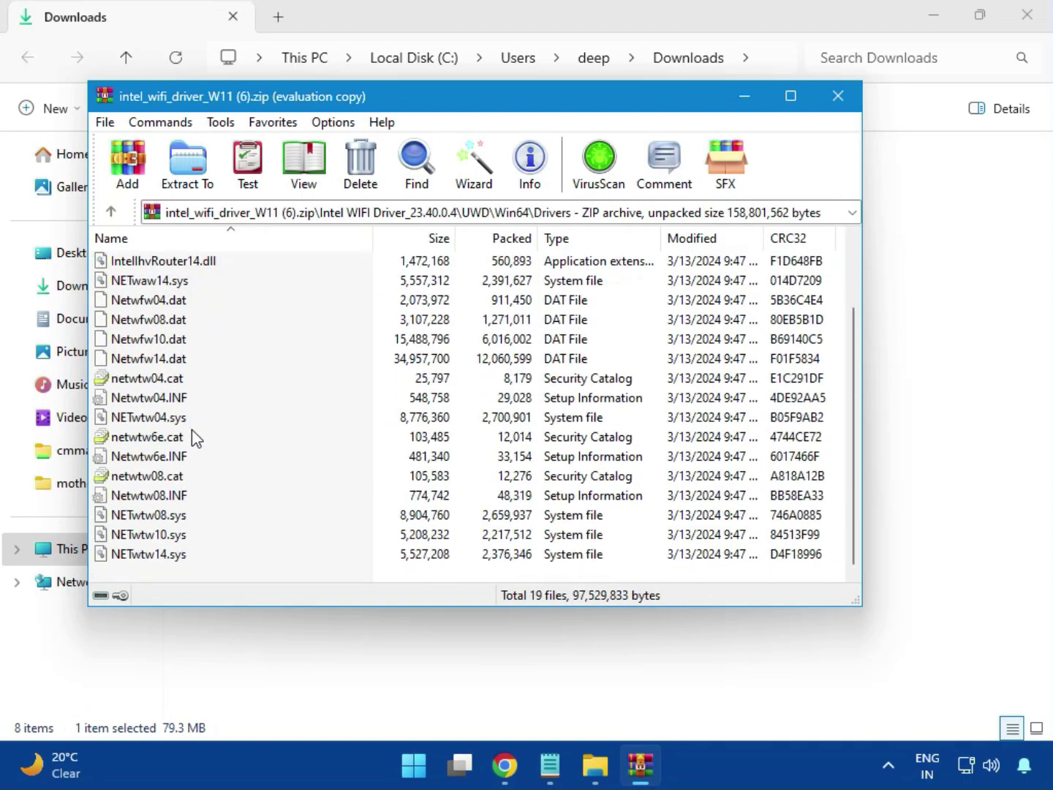
key(Home)
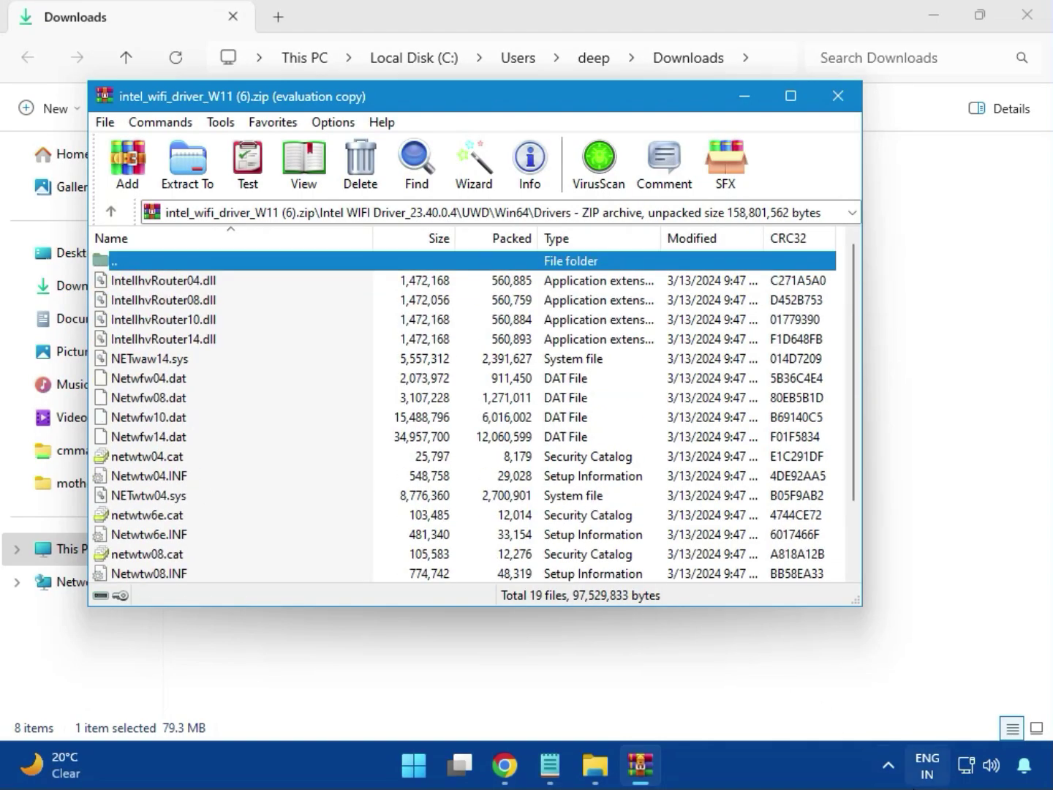
key(Return)
Step: Go into the Installer folder of the Wi-Fi driver archive and launch WirelessSetup.exe
key(Down)
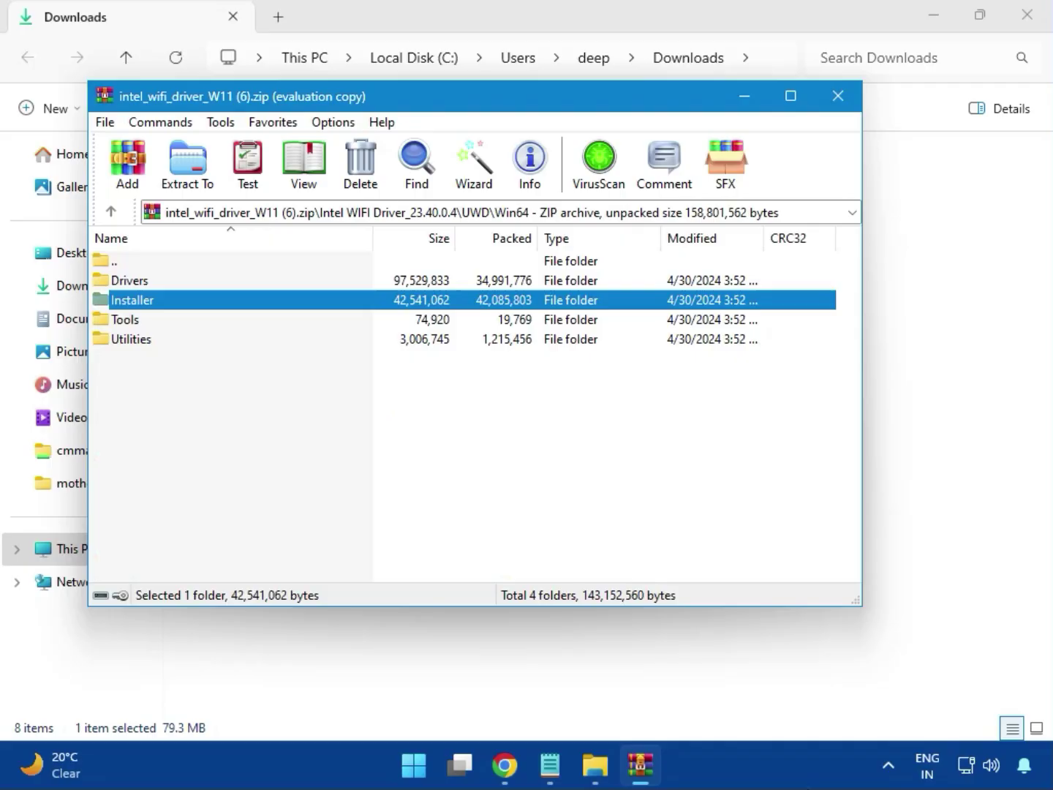
double_click(150, 305)
click(132, 305)
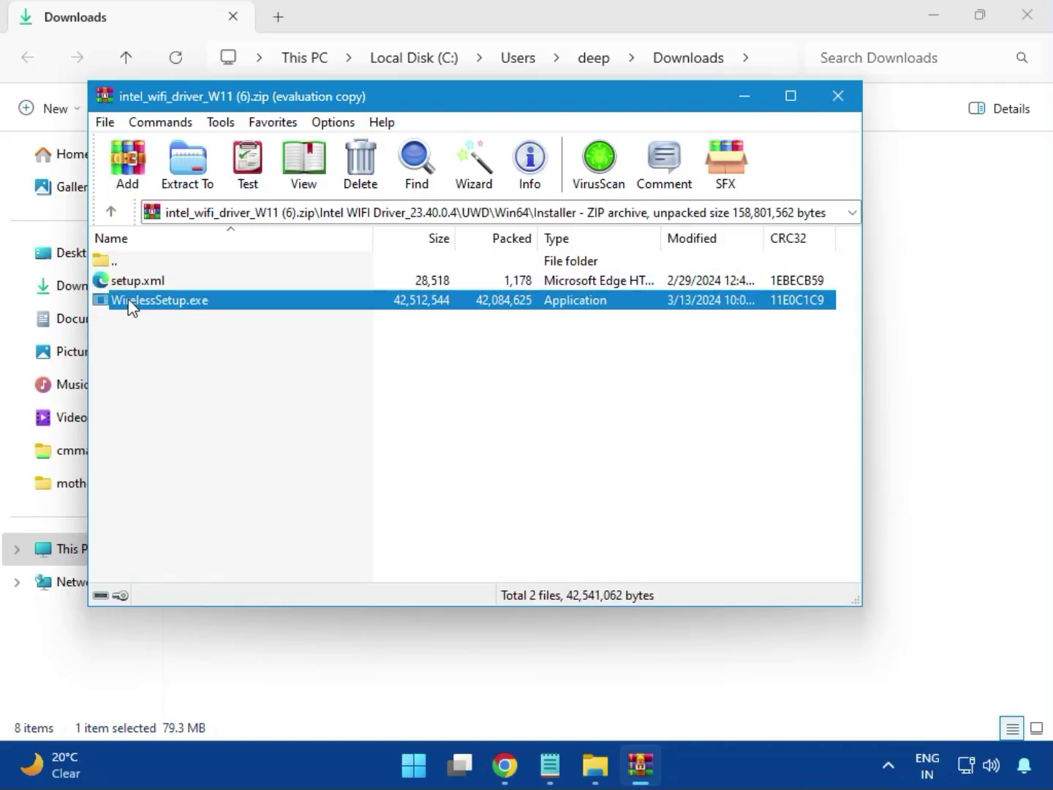
double_click(167, 301)
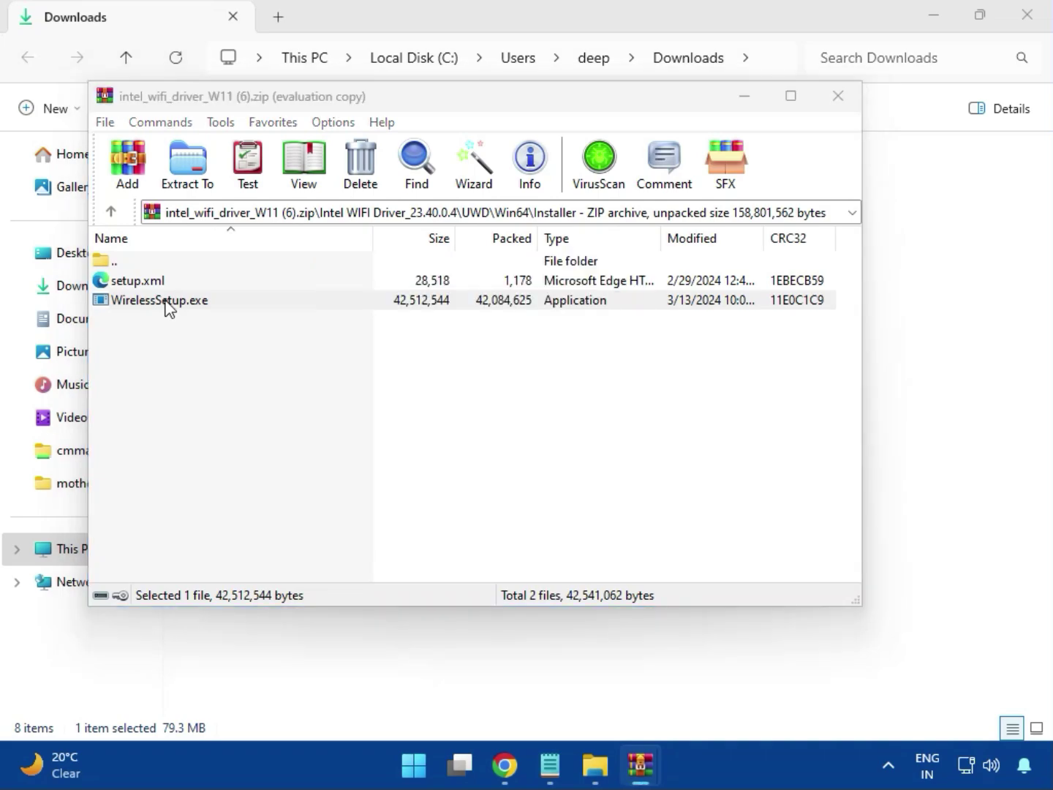
double_click(167, 302)
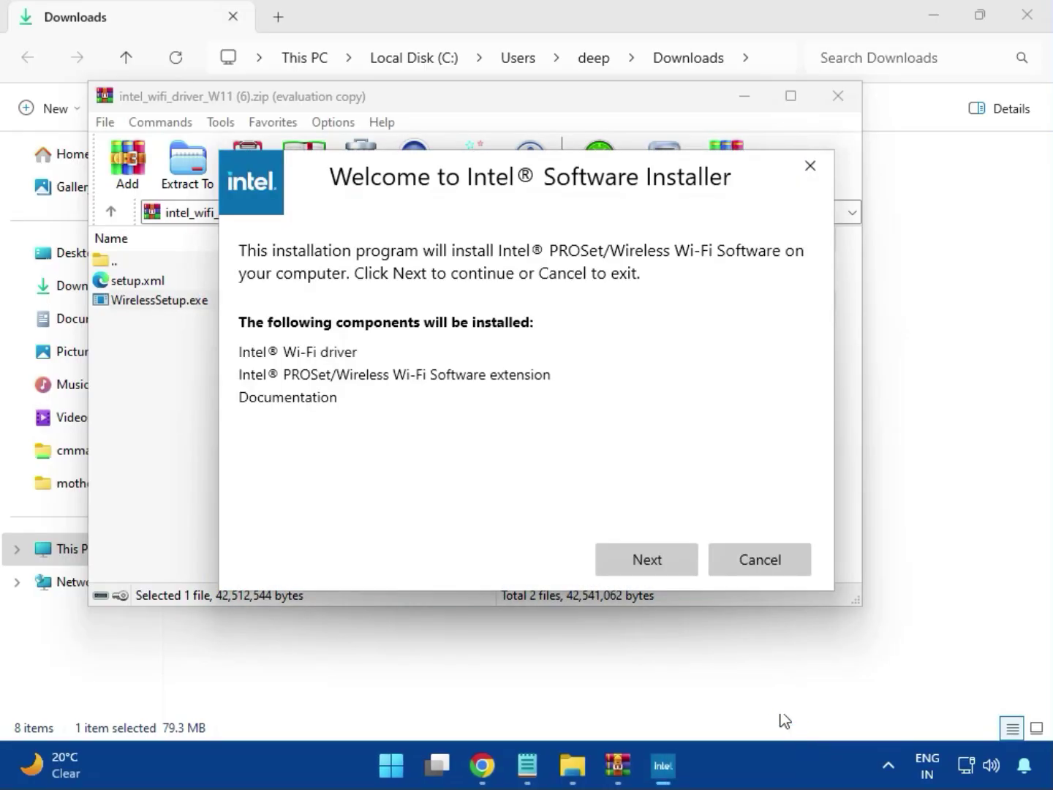
Step: Install the Intel PROSet/Wireless Wi-Fi Software with the license terms accepted and changes allowed, finish the wizard and close the archive
click(639, 556)
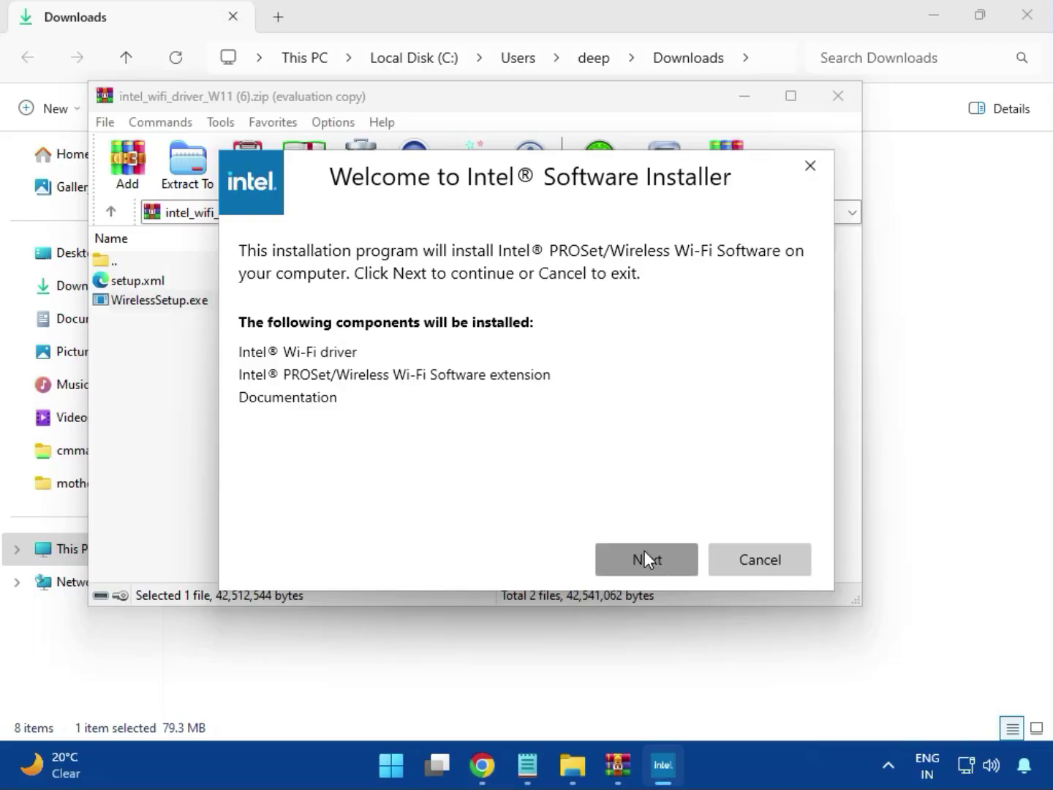
click(457, 515)
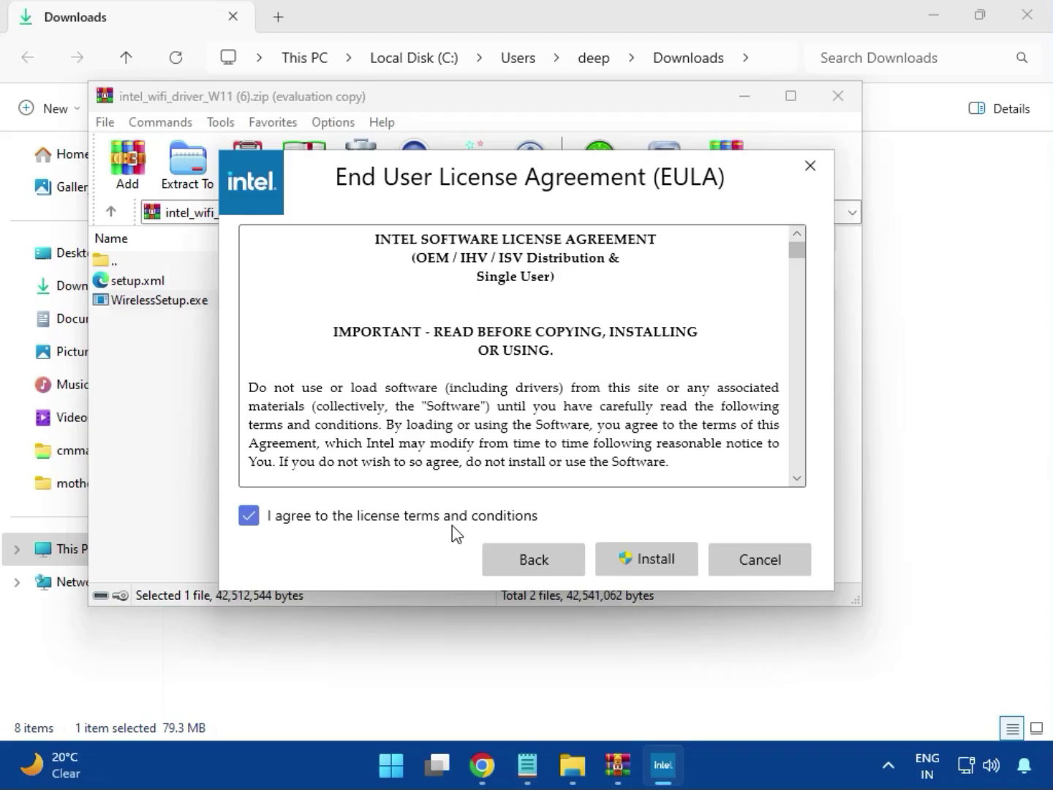
click(656, 564)
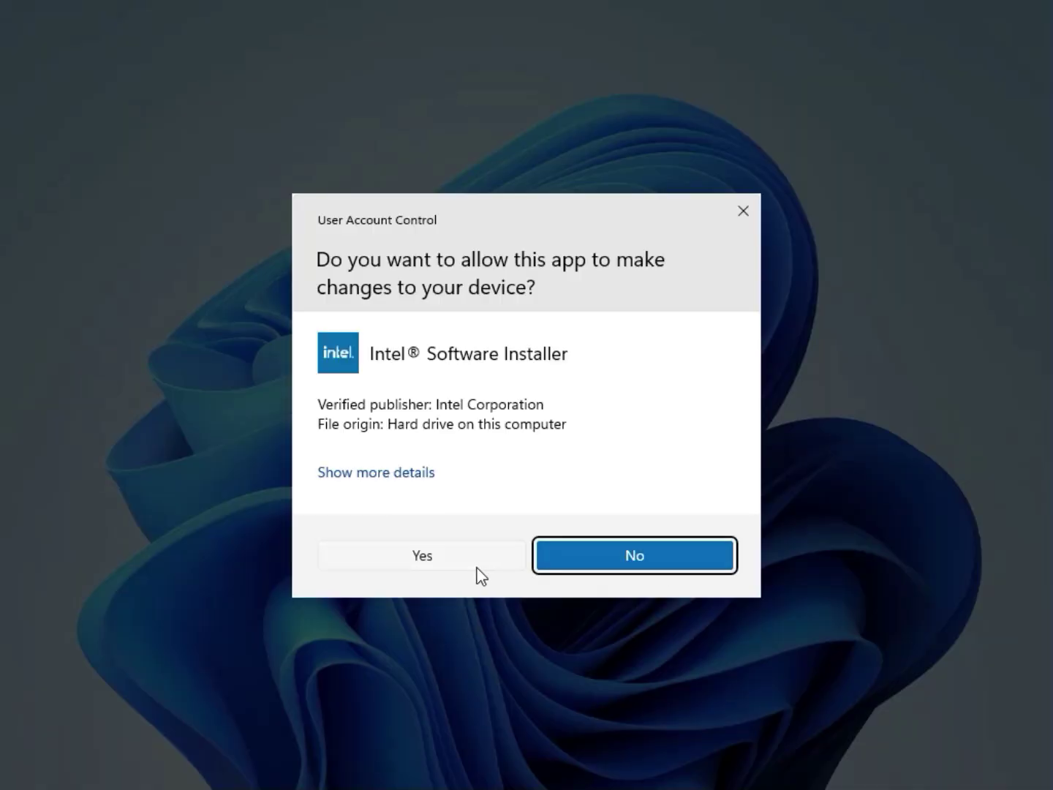
click(476, 564)
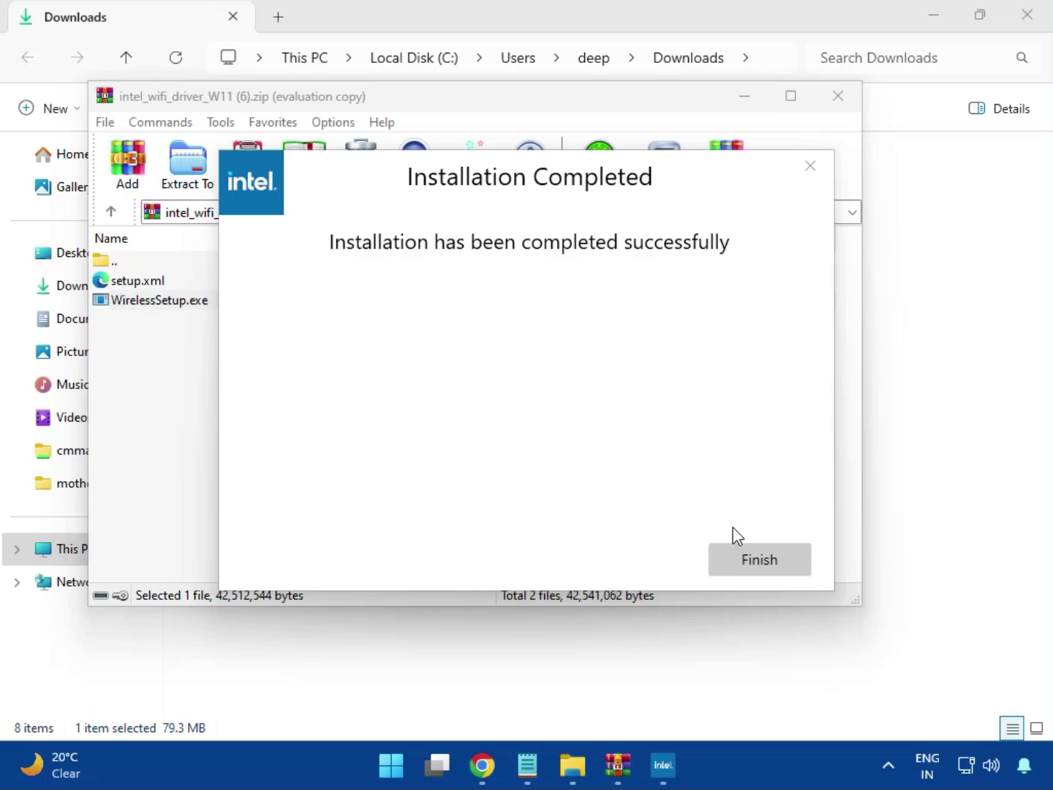
click(757, 557)
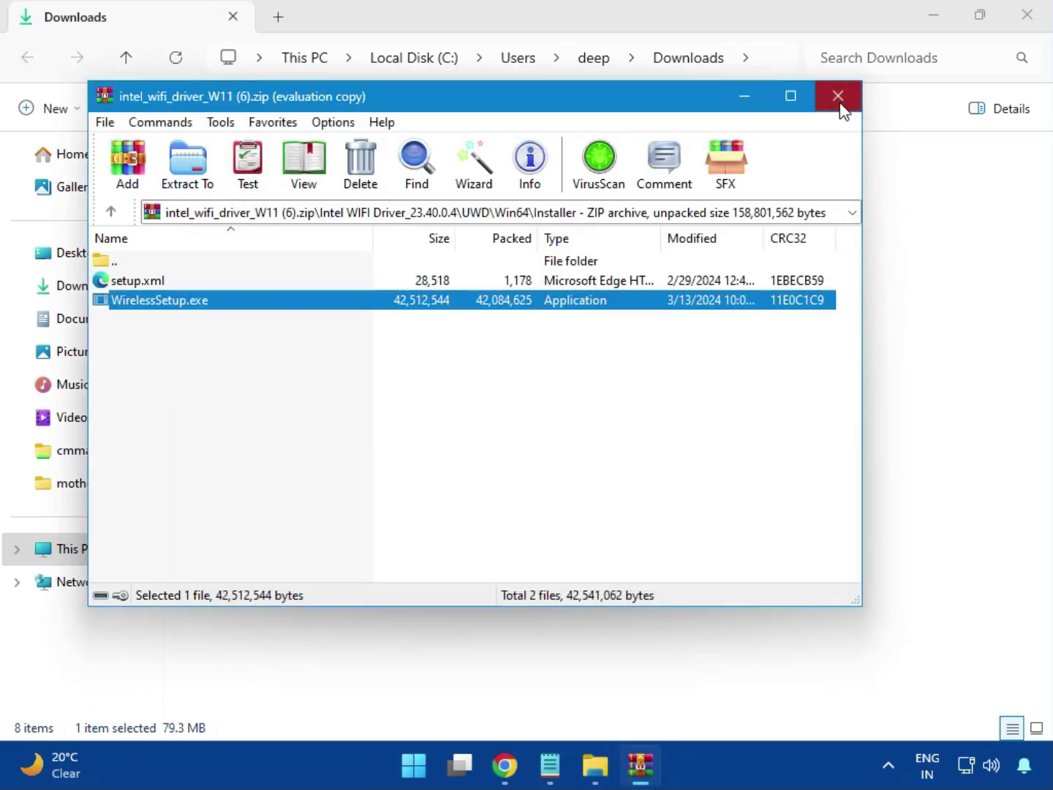
click(838, 95)
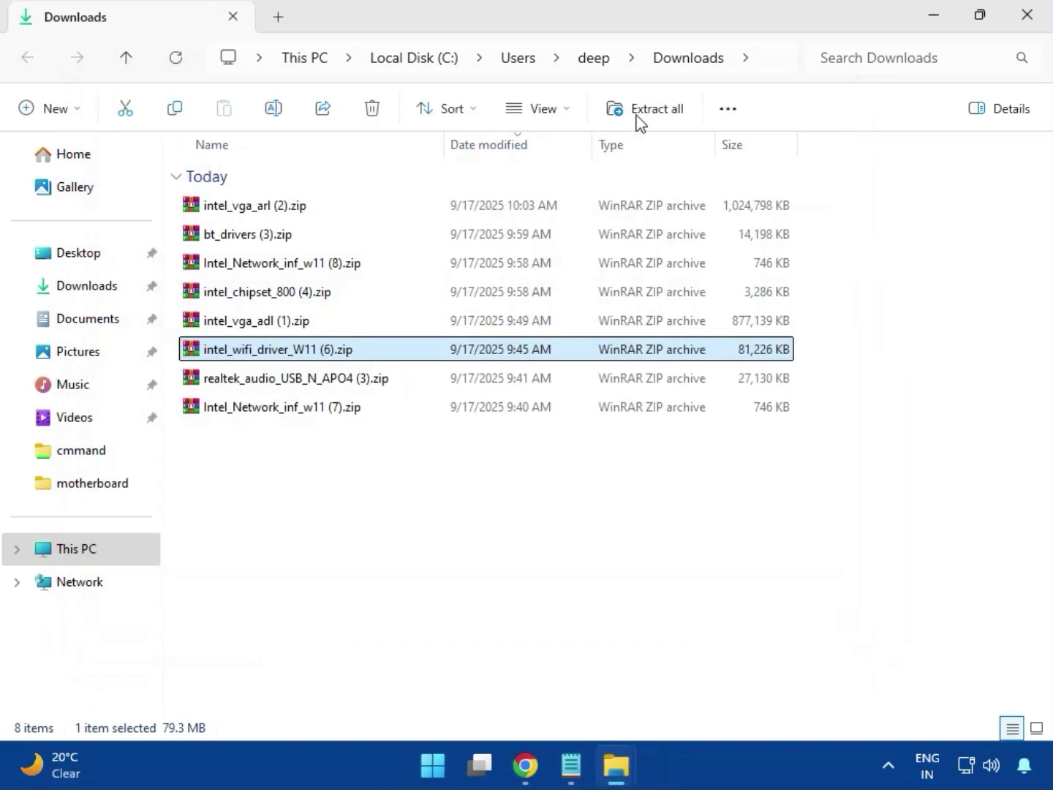
Step: Try to install the Realtek USB audio driver with MSI_Launcher.exe from realtek_audio_USB_N_APO4 (3).zip, running it twice with changes allowed, and close the archive
double_click(315, 389)
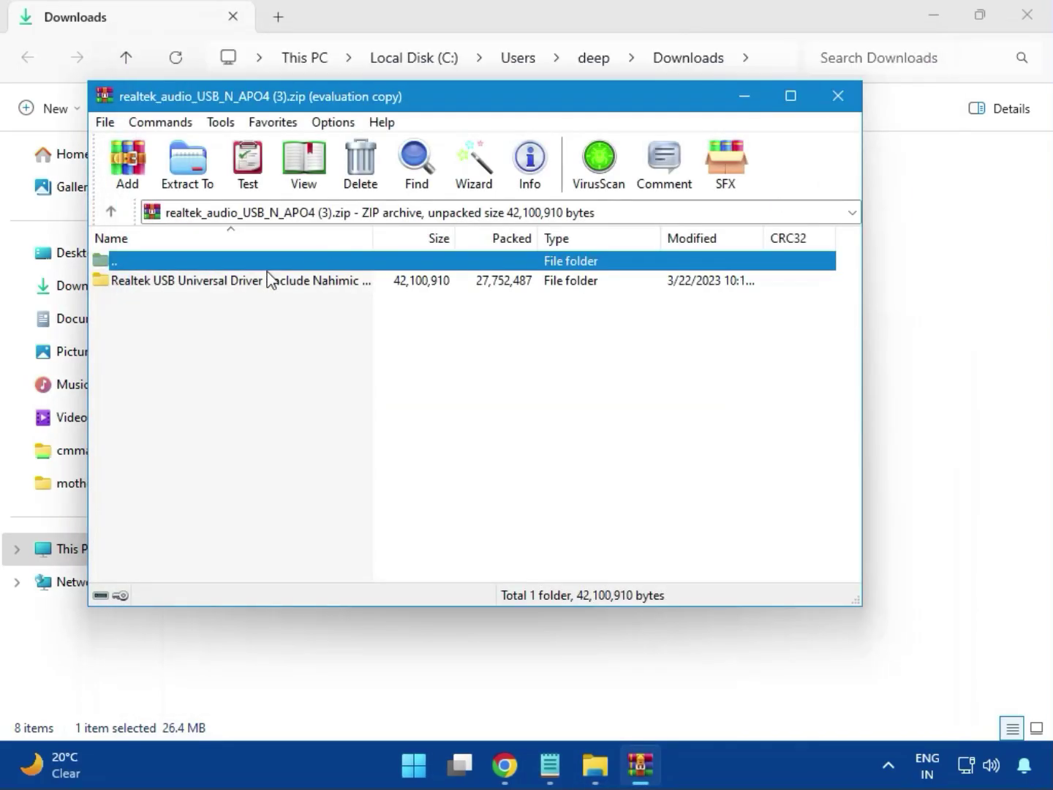
double_click(234, 283)
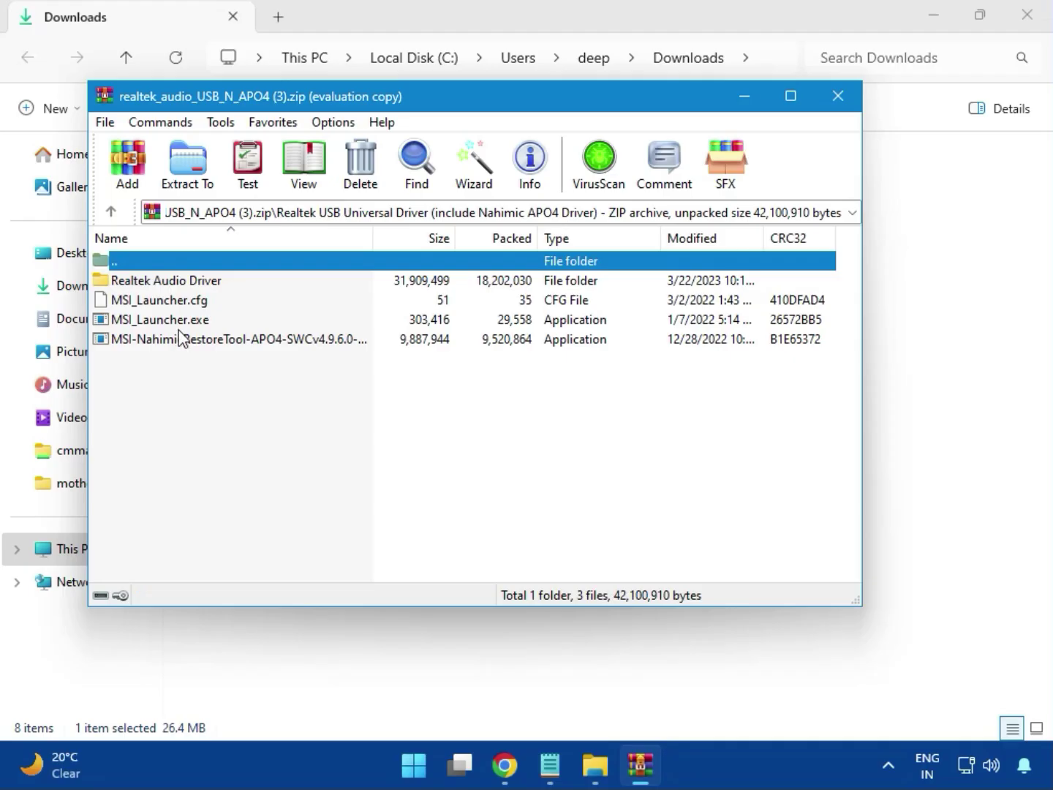
double_click(157, 321)
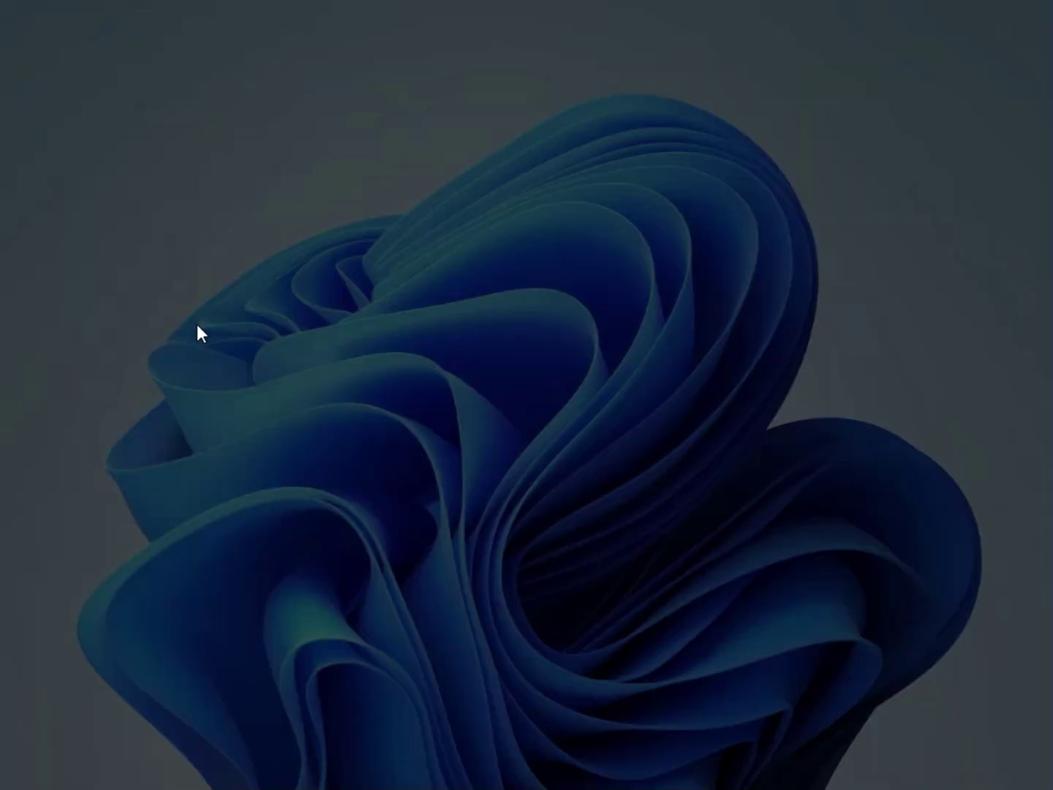
click(420, 556)
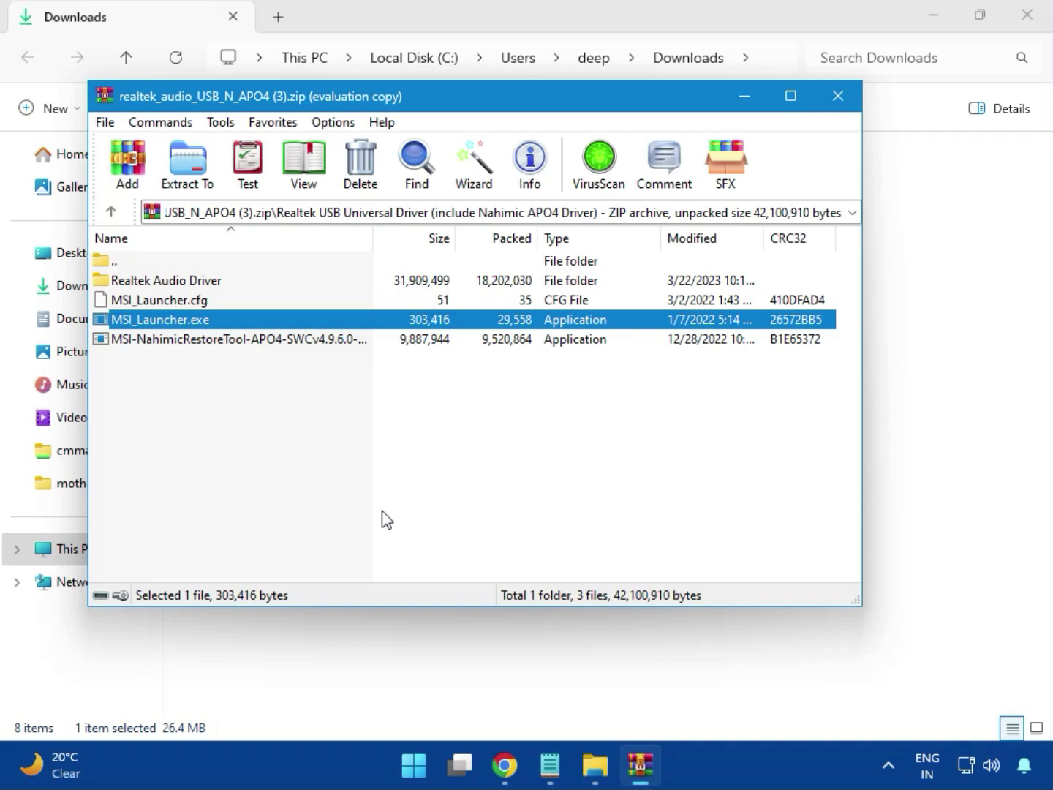
double_click(175, 318)
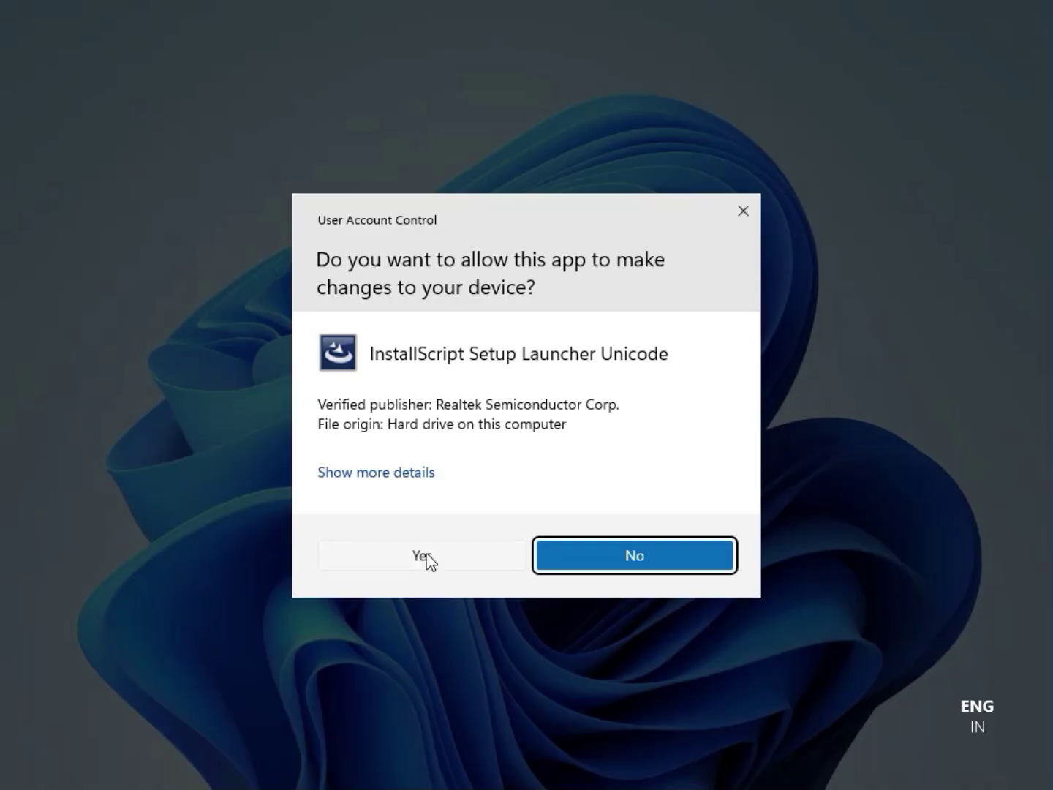
click(425, 557)
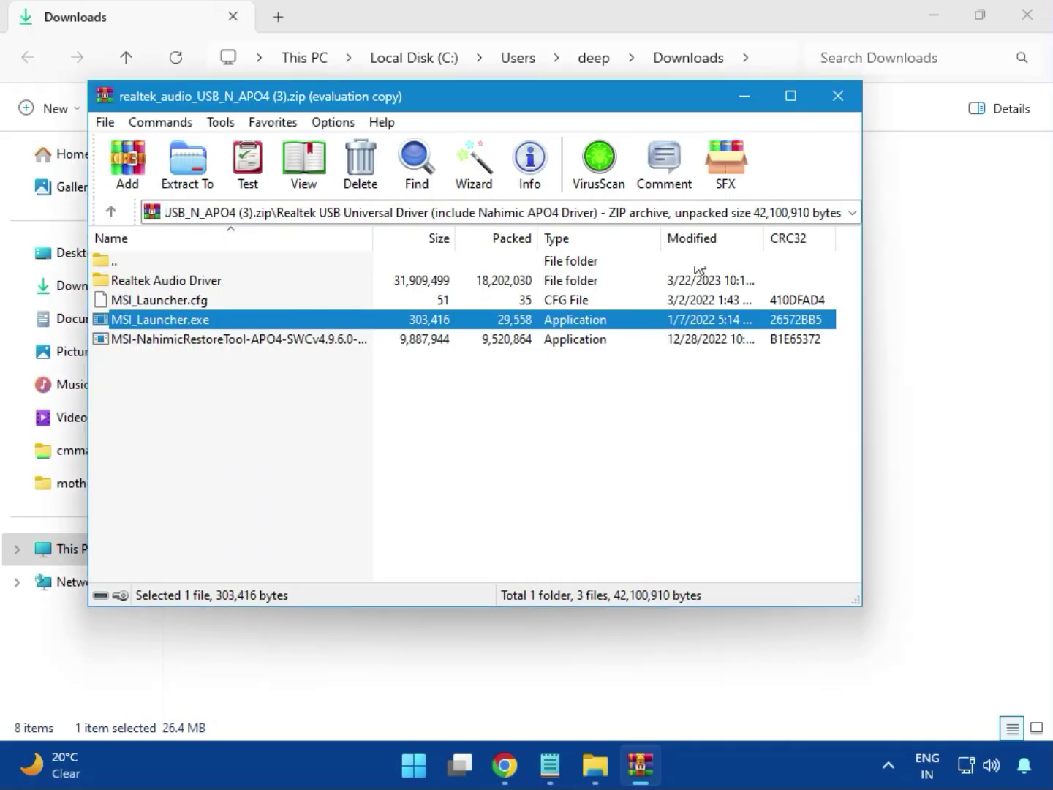
click(839, 104)
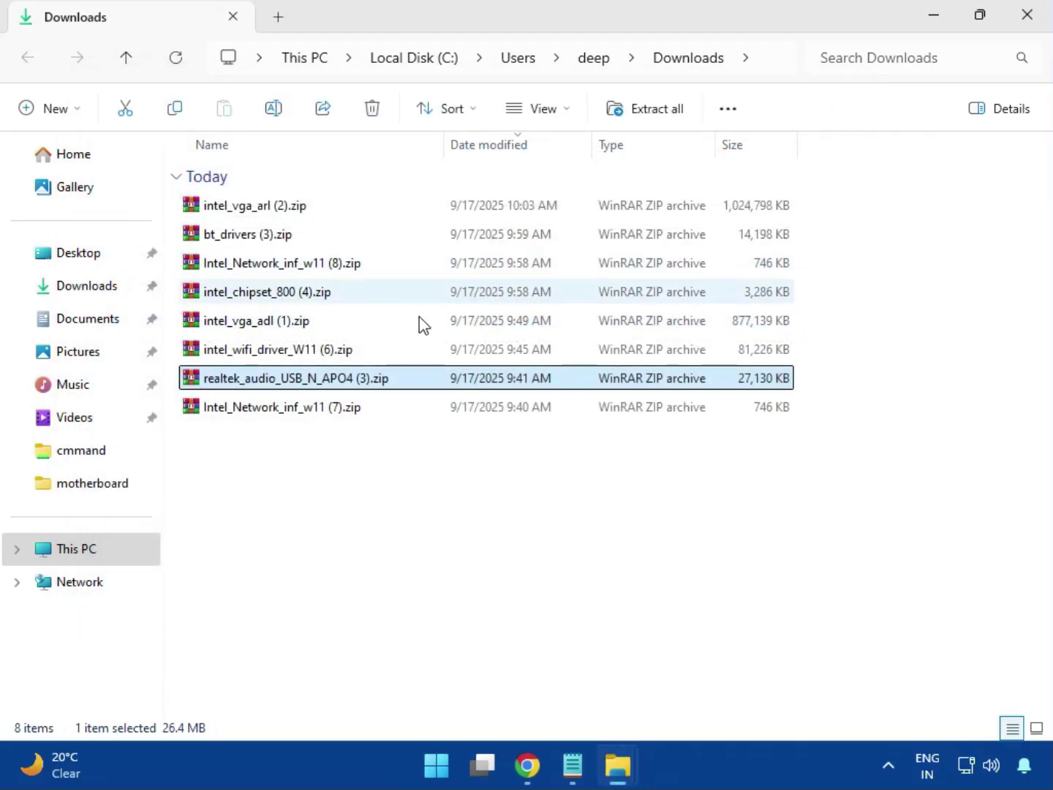
Step: Select the Intel_Network_inf_w11 (7).zip archive in the Downloads folder
click(285, 412)
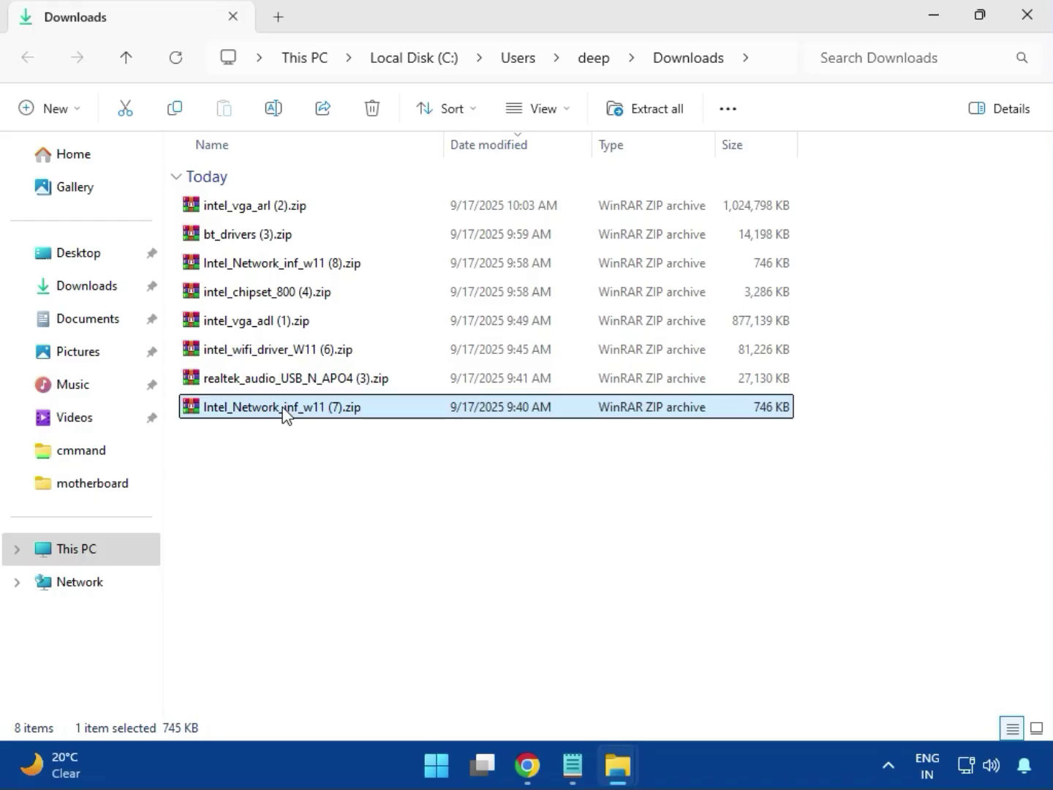